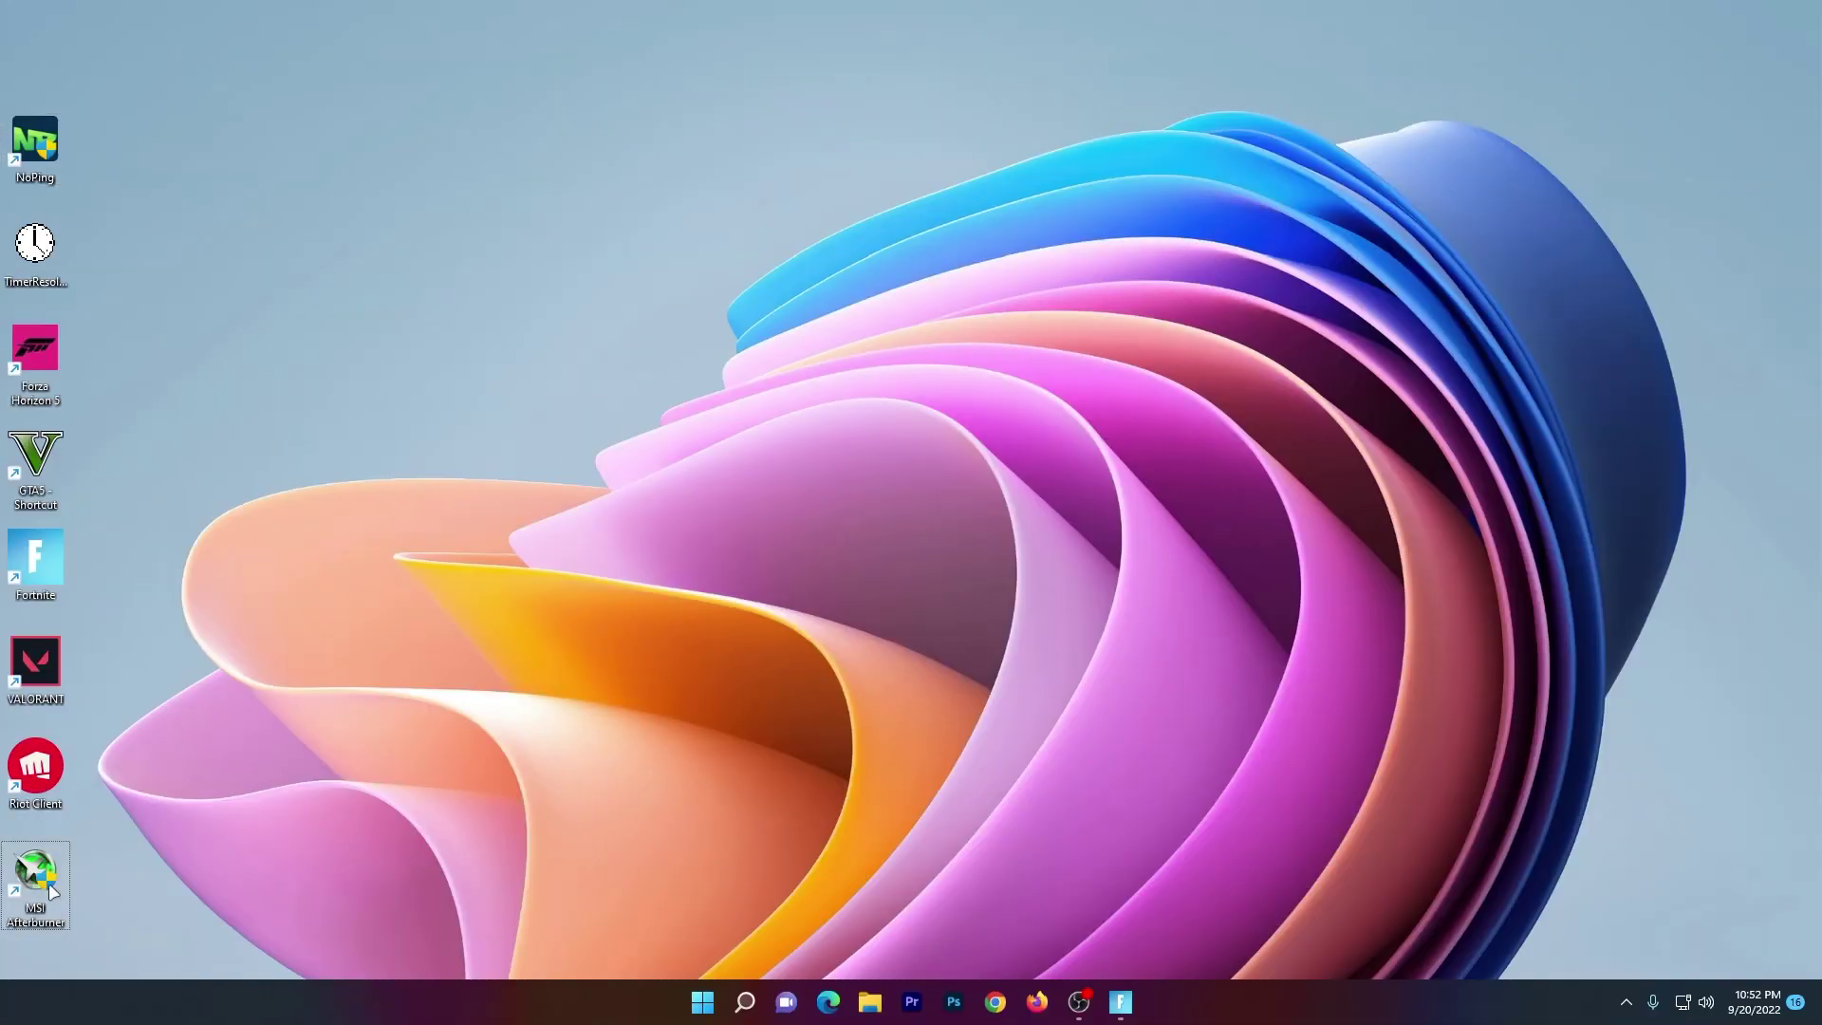
- Move the MSI Afterburner shortcut to the middle of the desktop and search the UPTO Packs site in Chrome for "msi afterburner"
left_click_drag(52, 892, 933, 349)
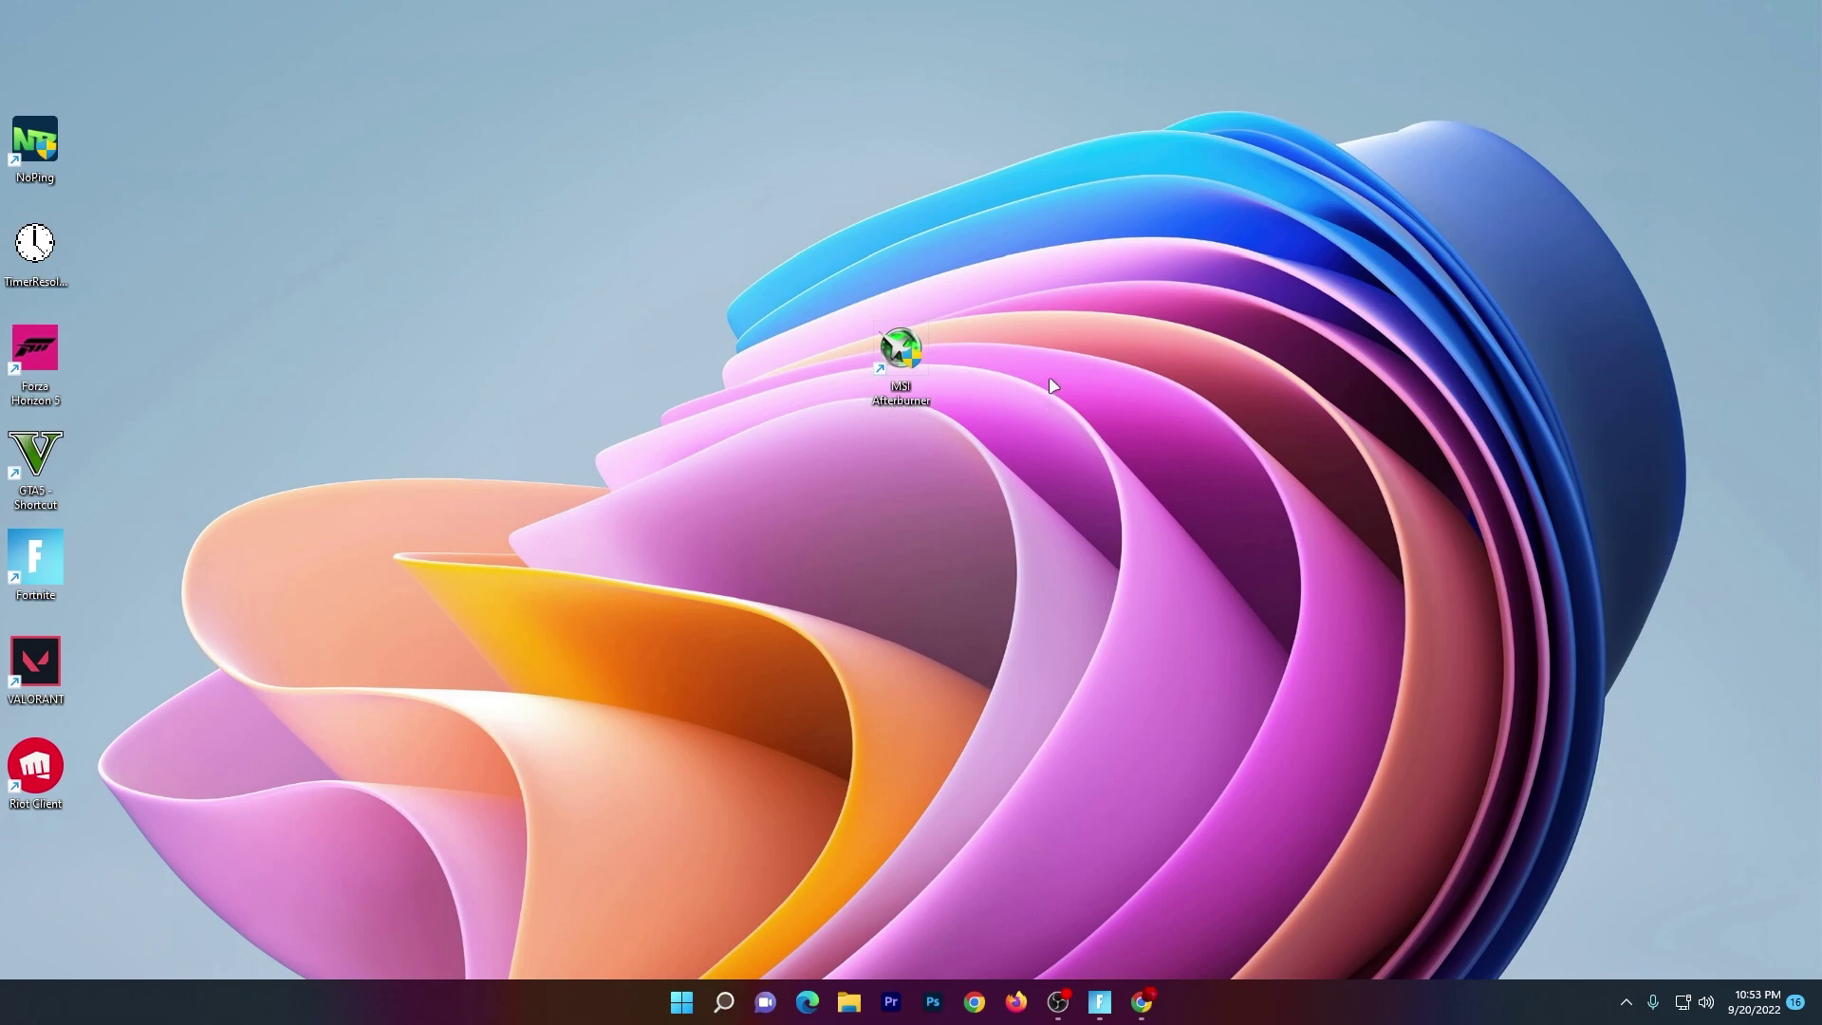
left_click(1144, 1006)
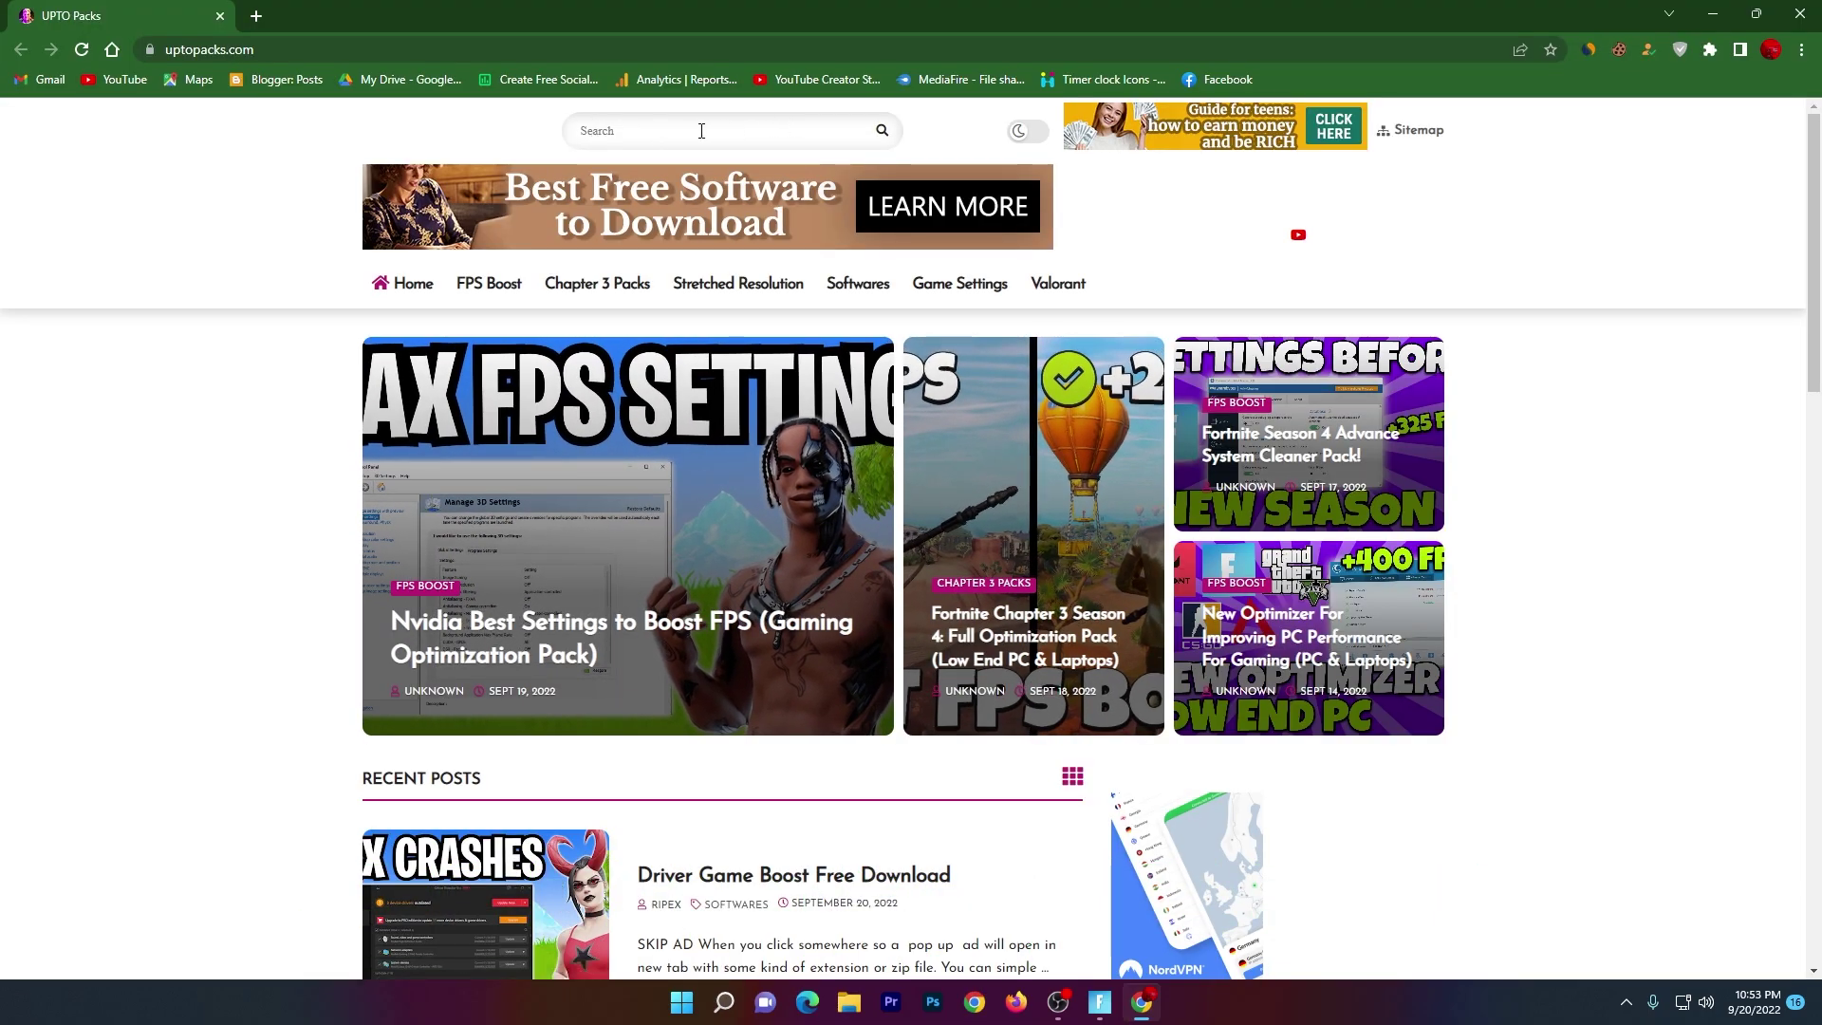
left_click(669, 131)
type("m")
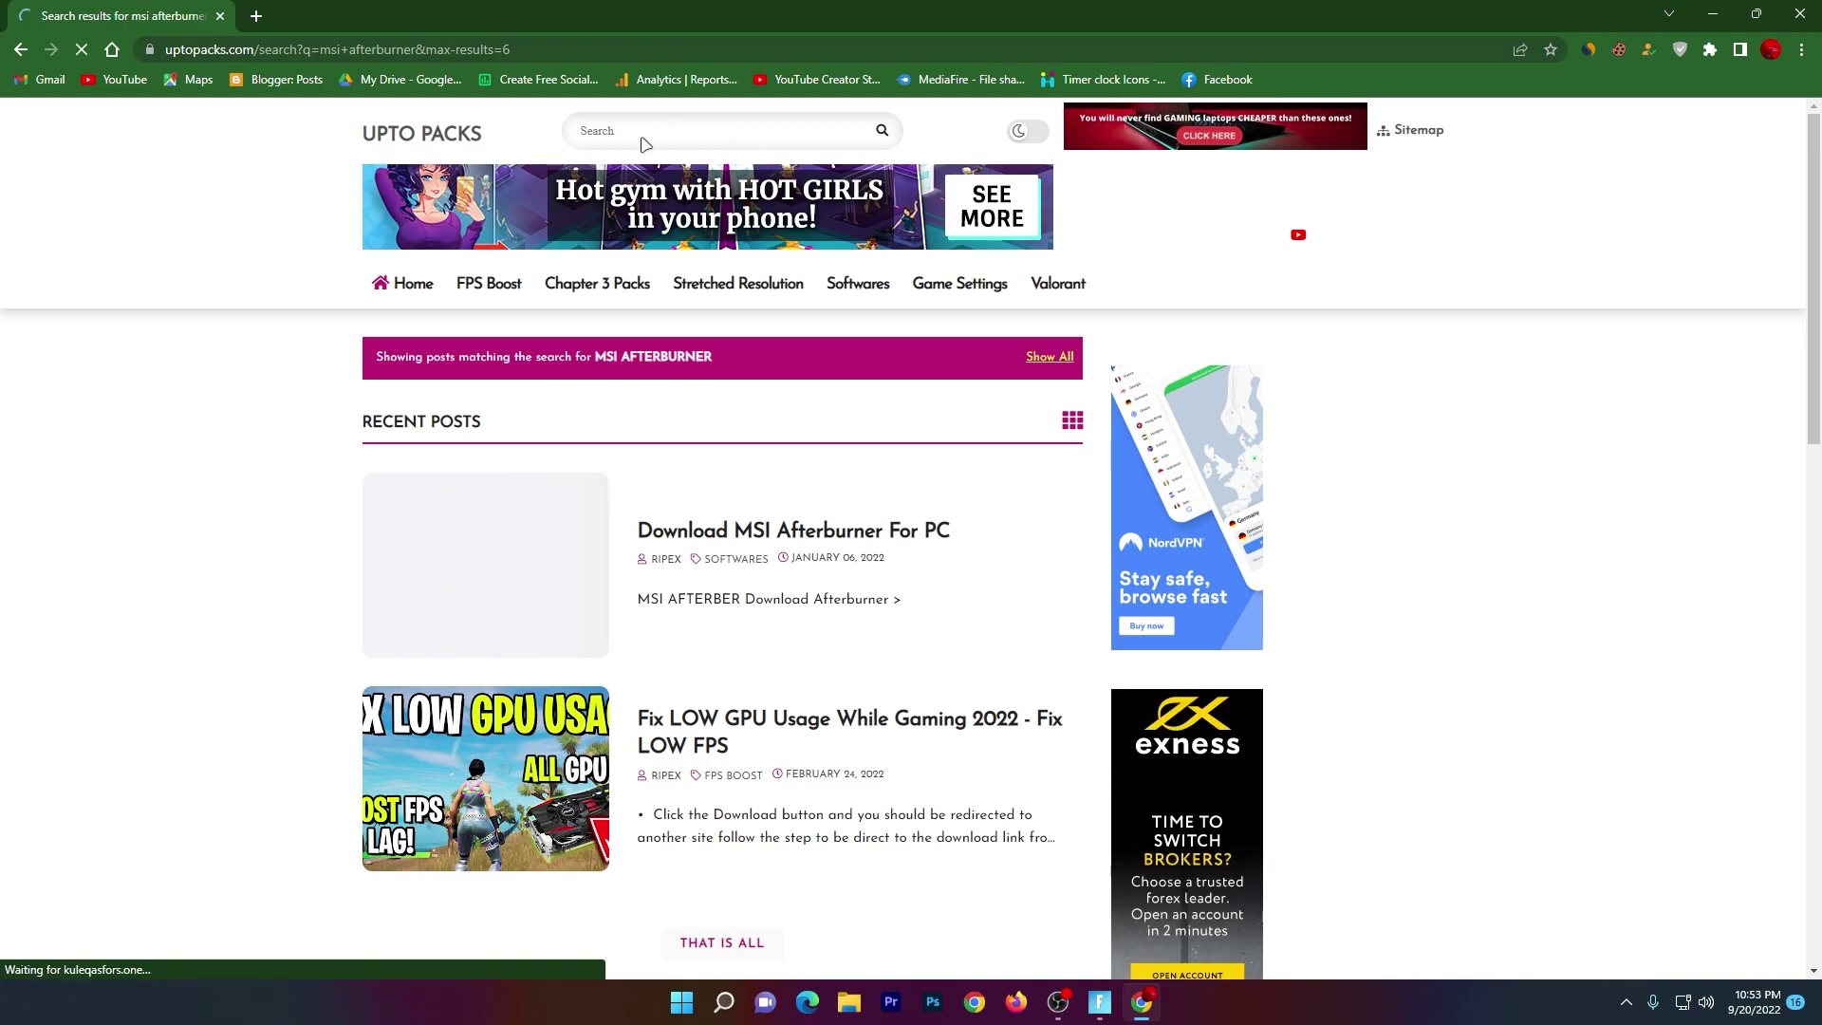
- Open the "Download MSI Afterburner For PC" post from the search results and close the advertising tab that pops up
scroll(641, 396, "down", 2)
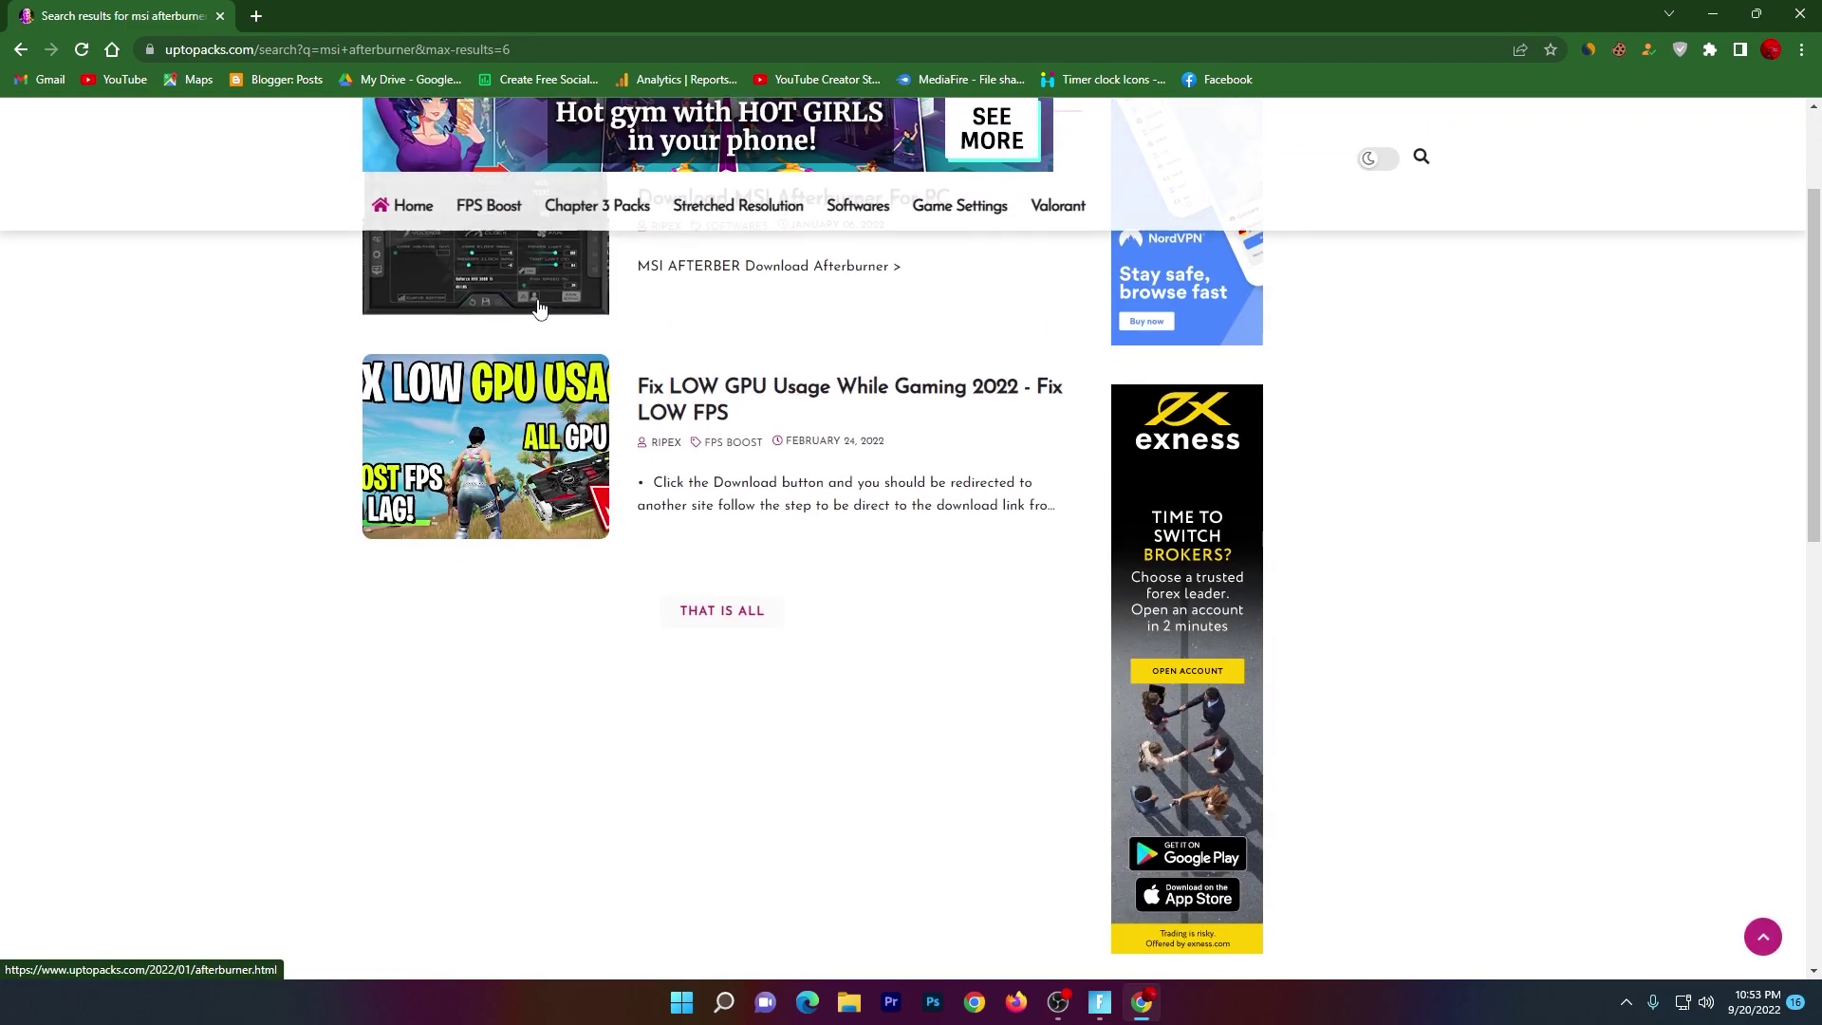
scroll(551, 318, "up", 1)
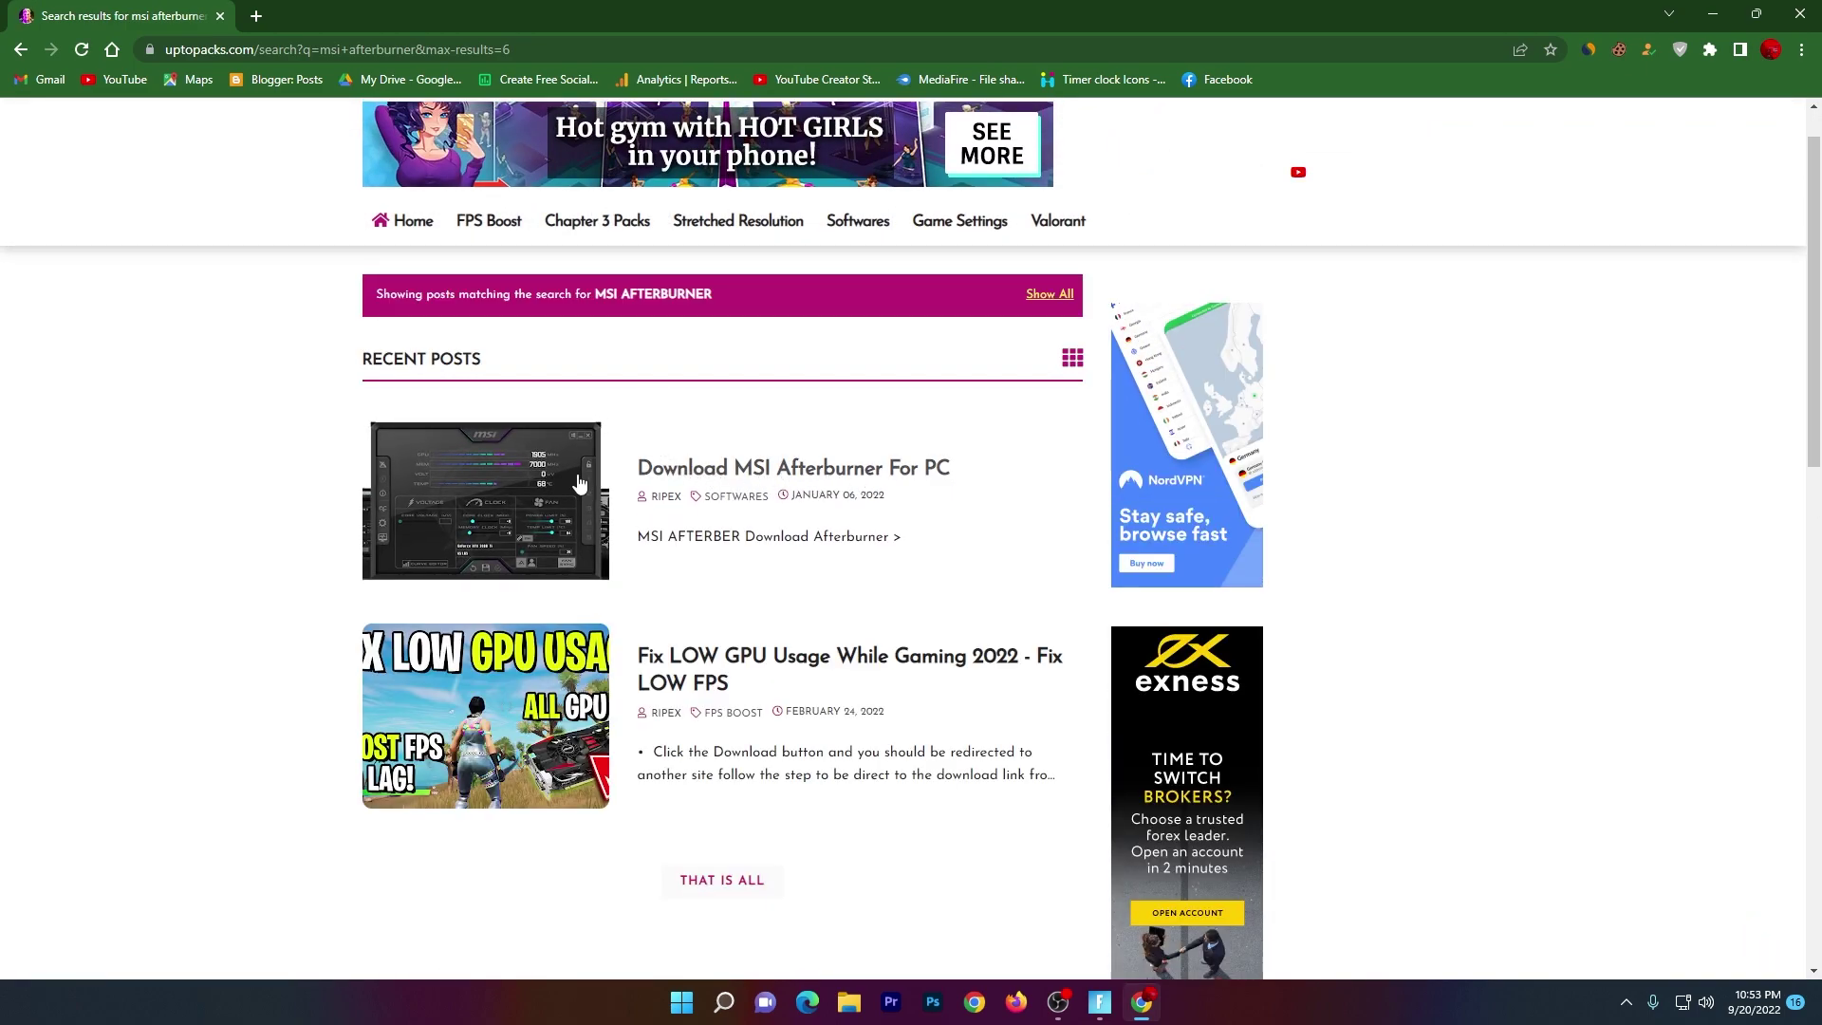
left_click(541, 513)
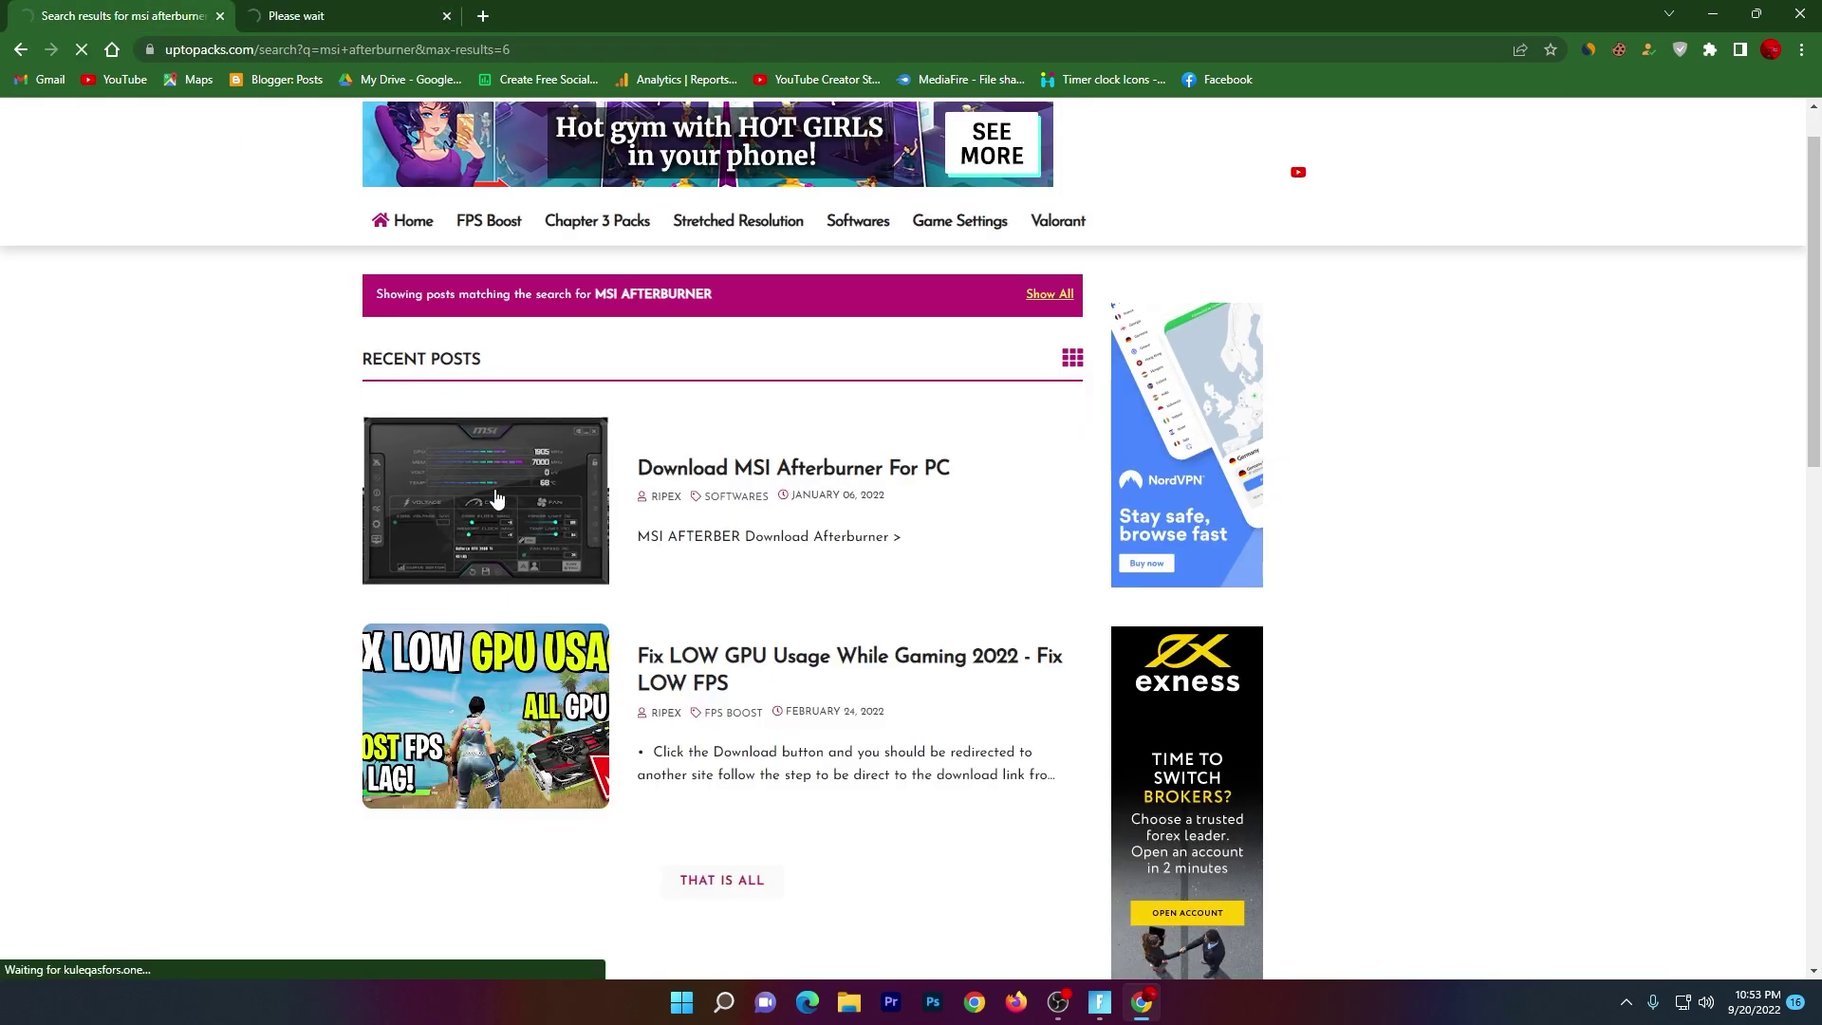
left_click(328, 11)
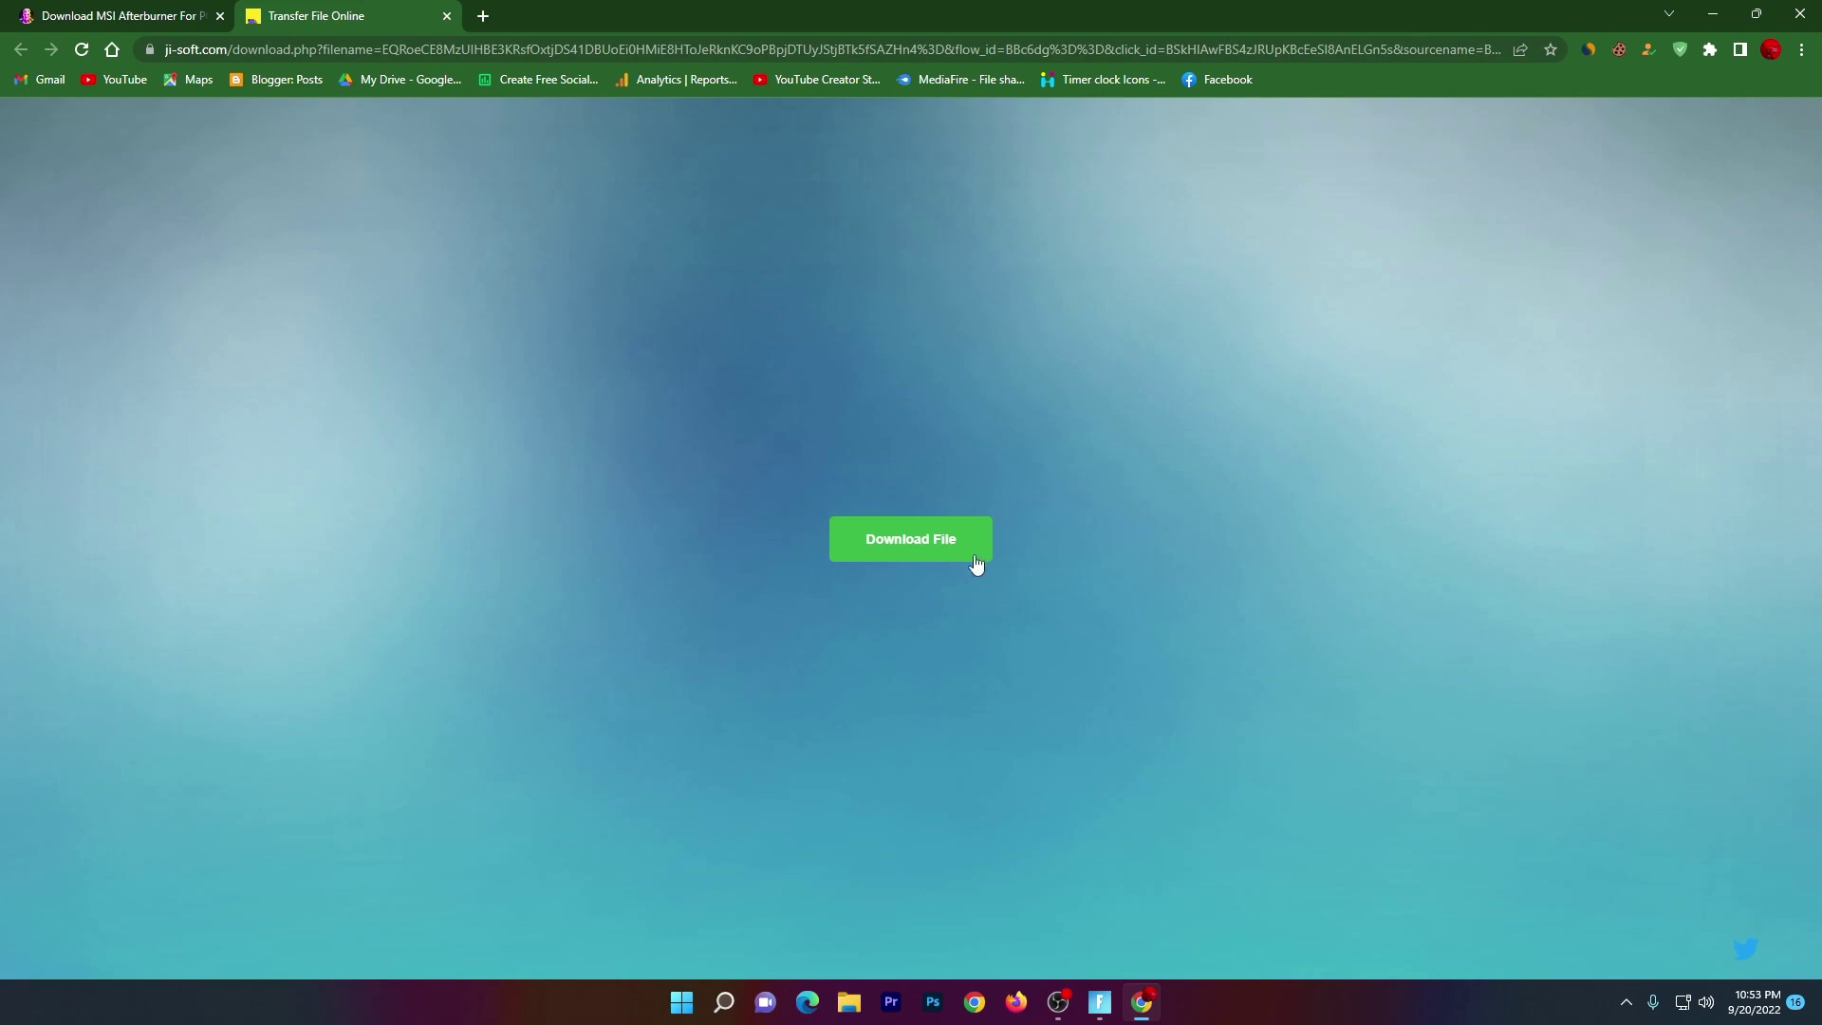
left_click(448, 16)
- Follow the post's download link to the MSI Afterburner page and download Afterburner from there
scroll(719, 469, "down", 8)
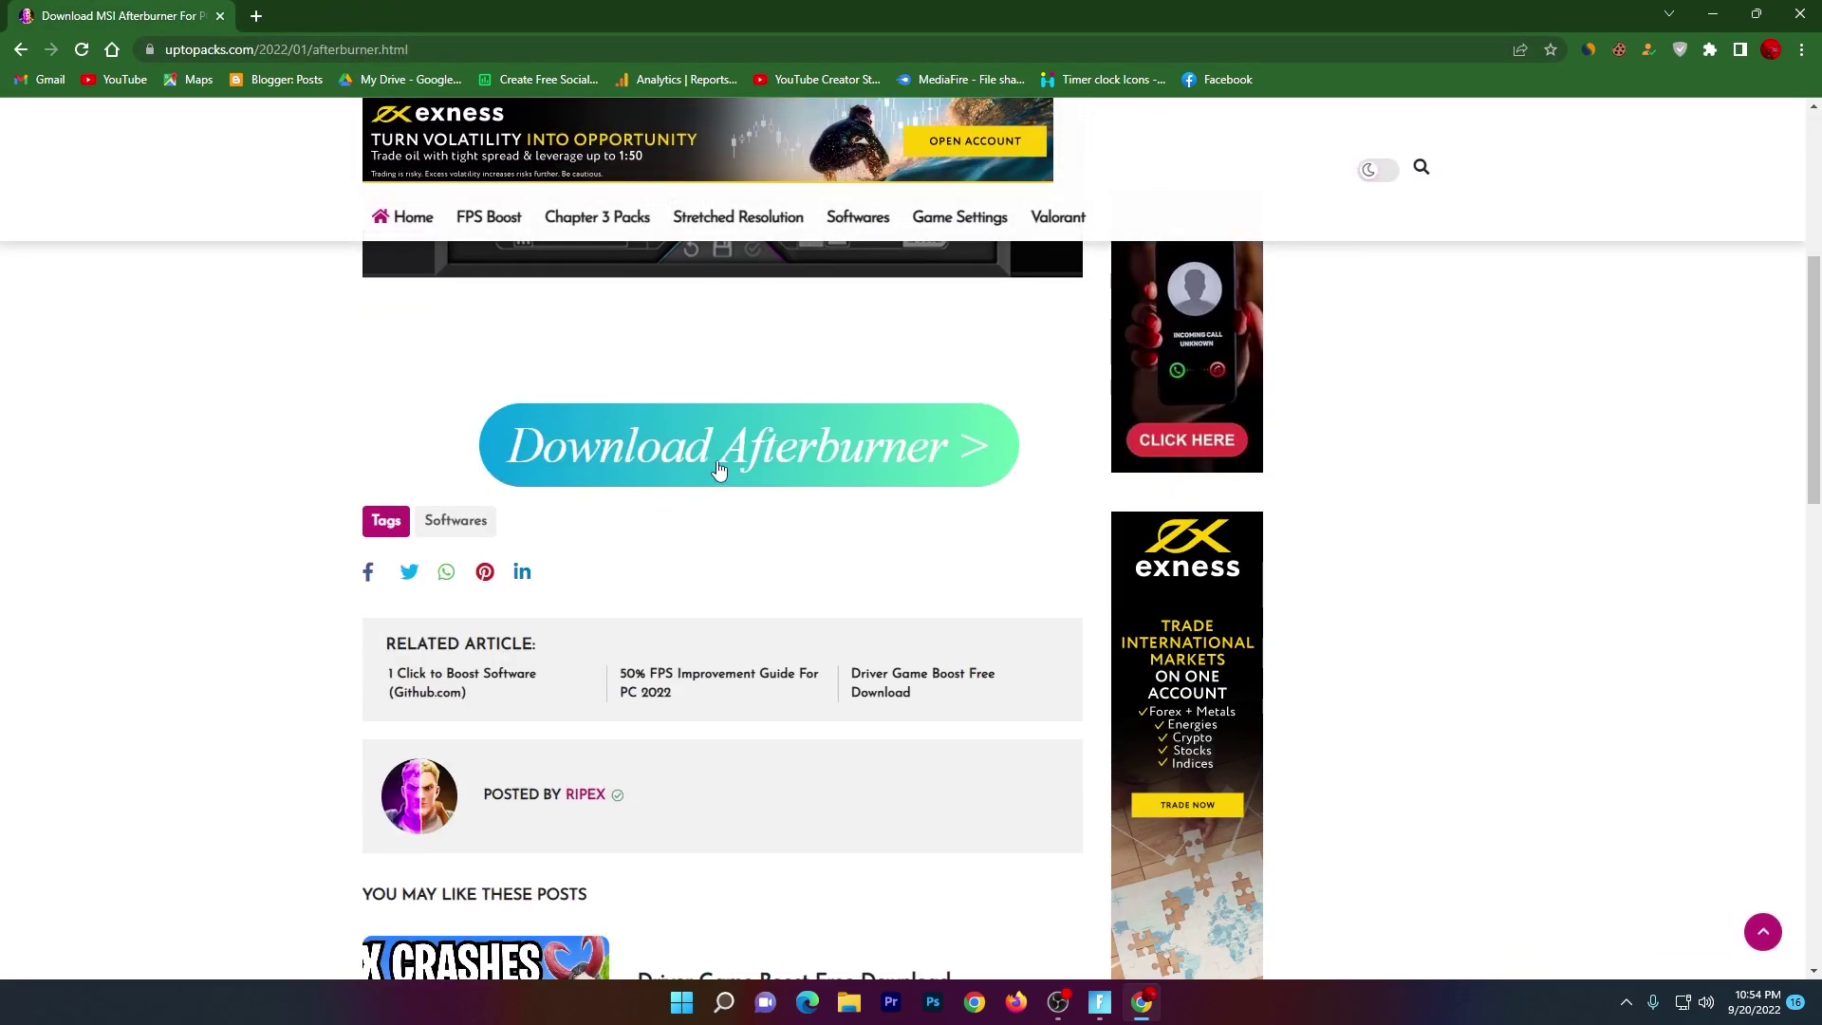
left_click(718, 469)
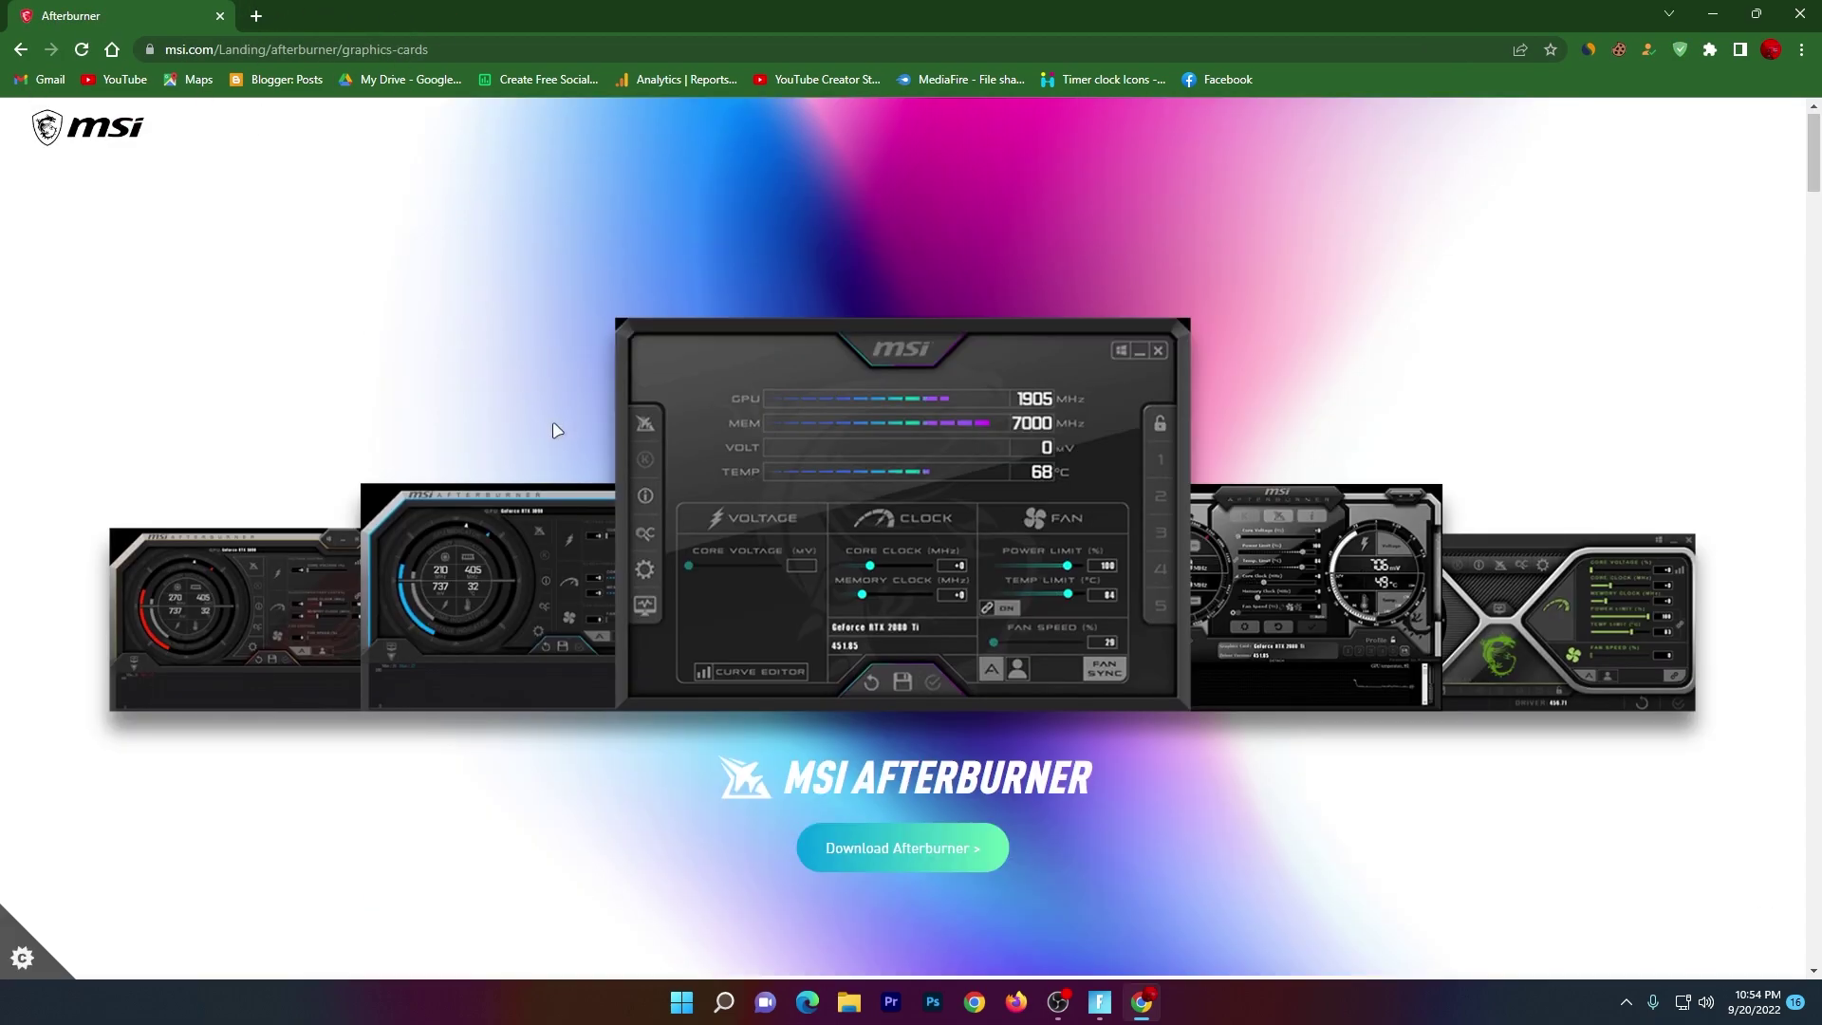
scroll(557, 430, "down", 4)
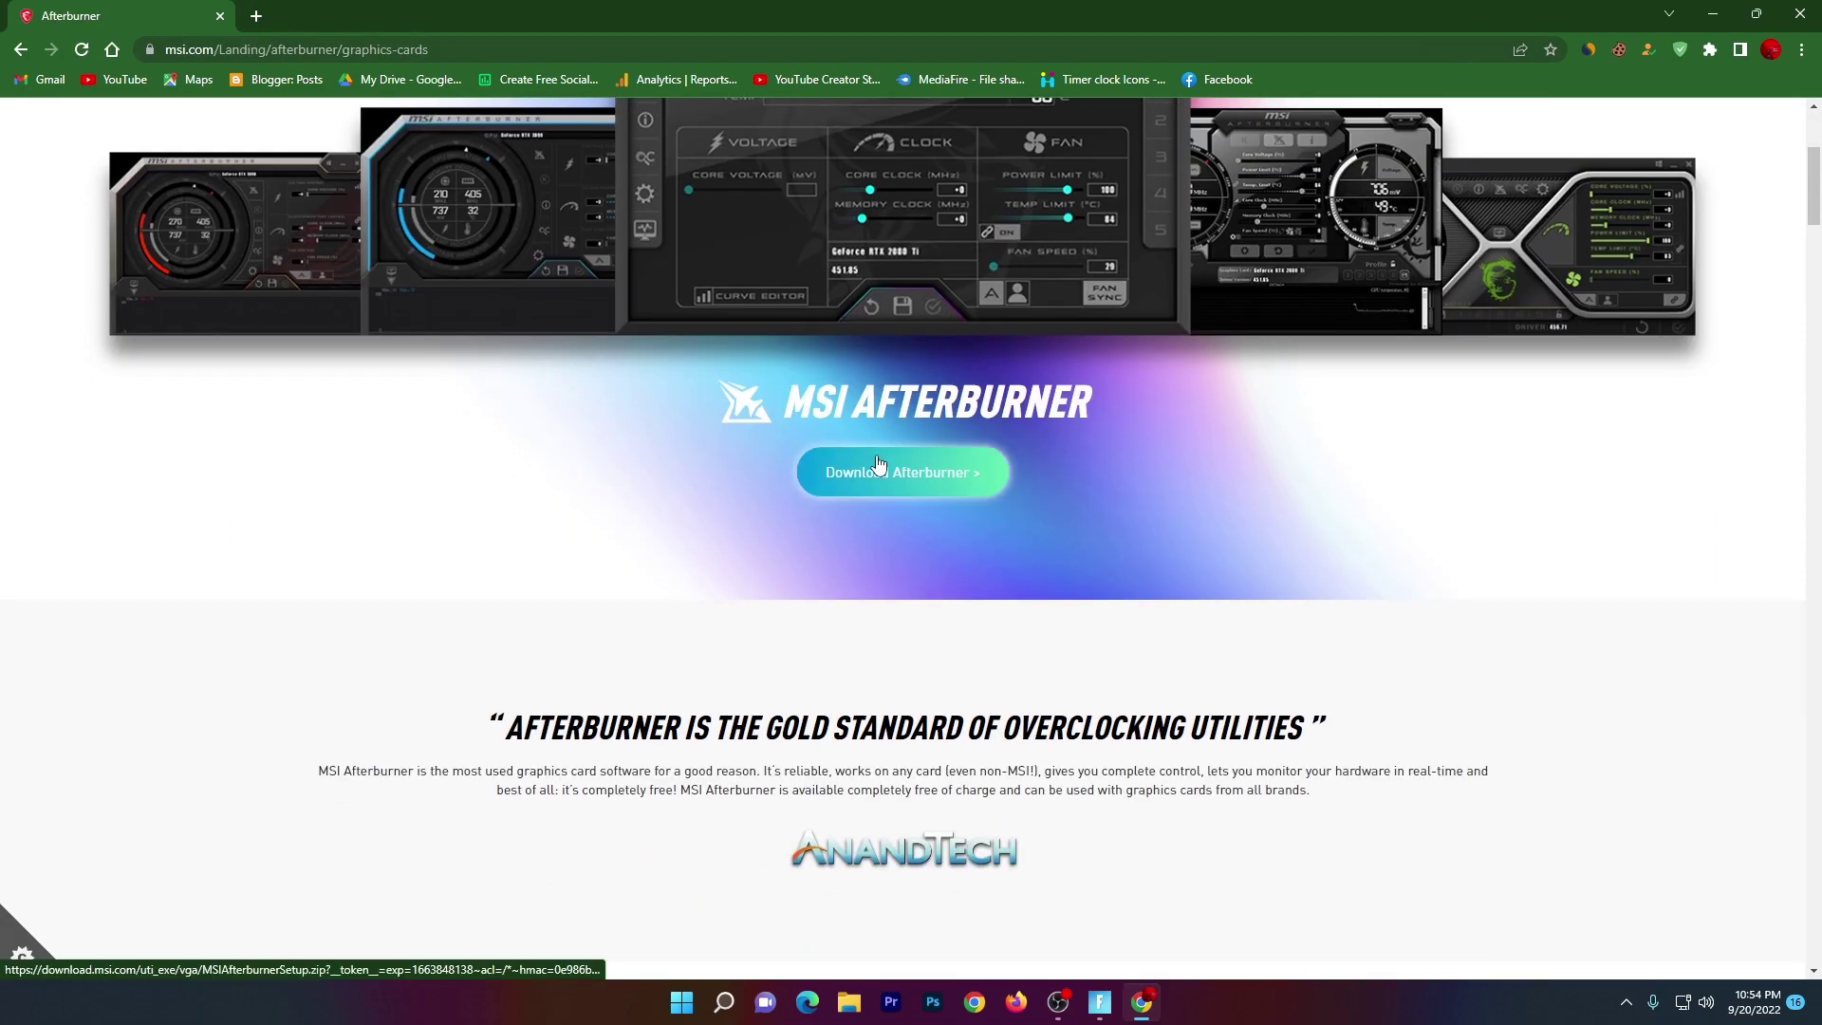
left_click(920, 483)
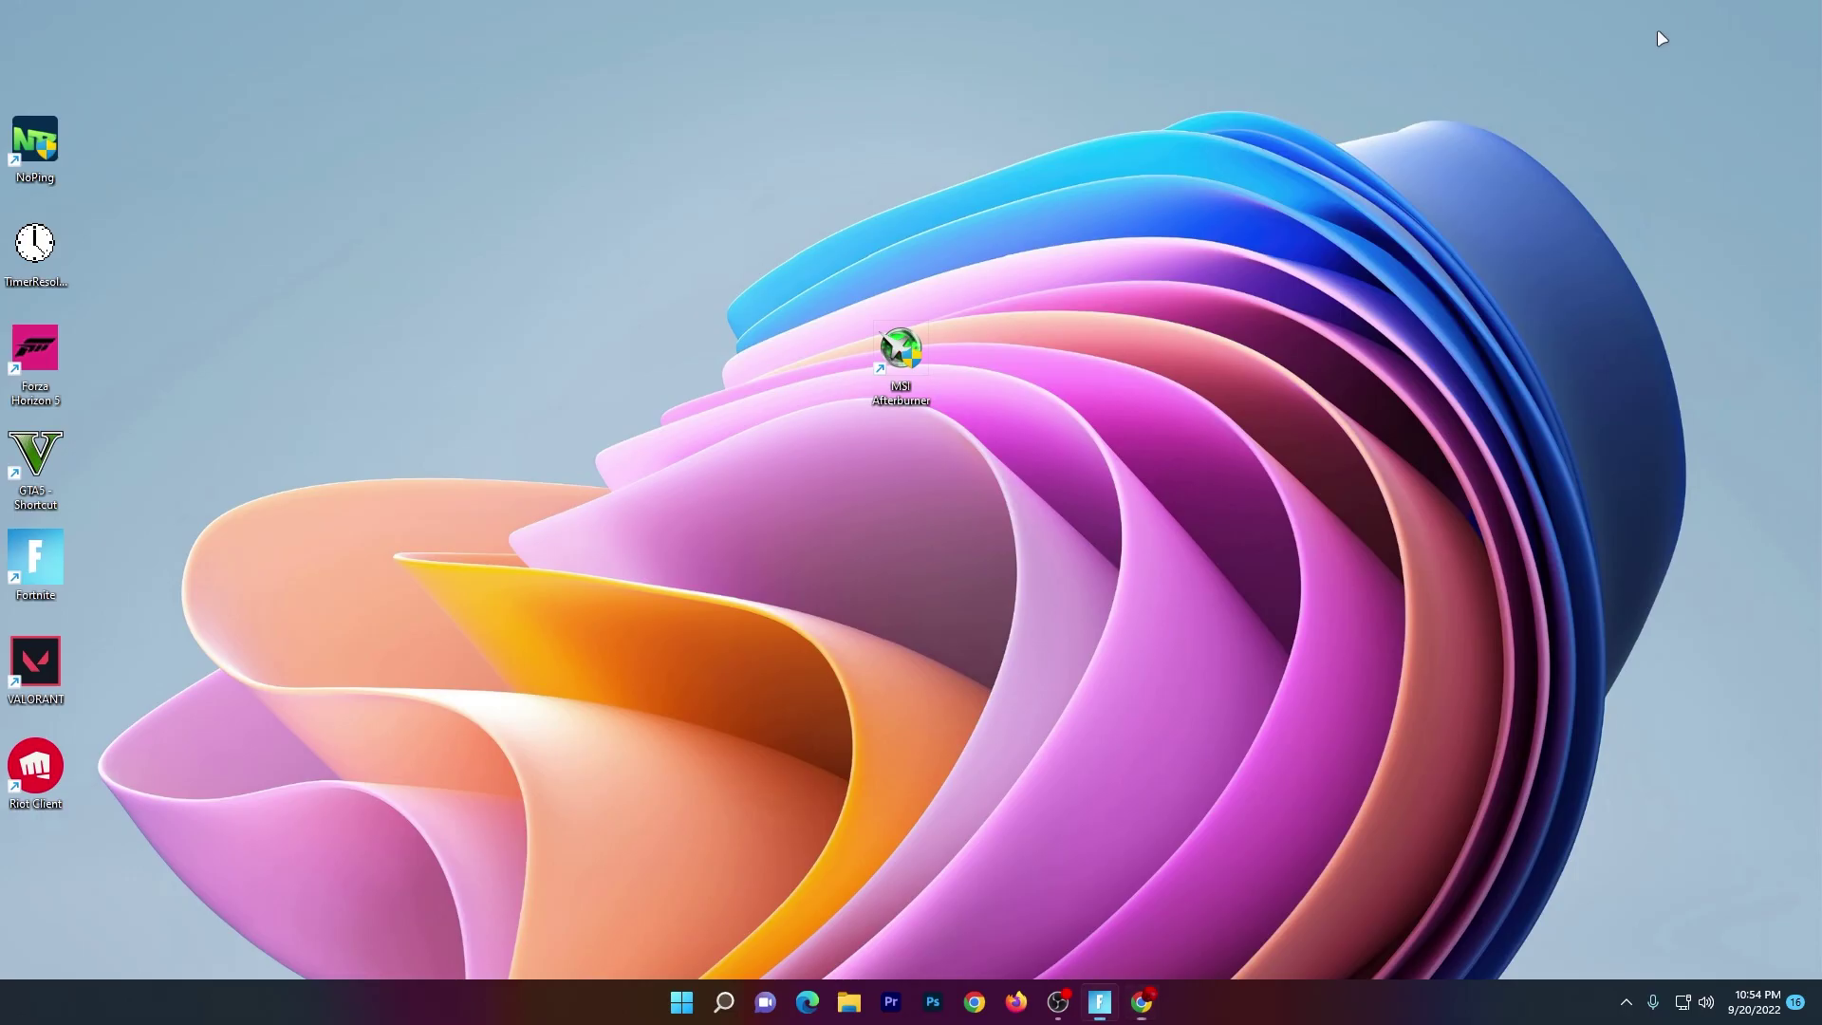
- Launch MSI Afterburner from its desktop shortcut and allow it to run
left_click_drag(681, 245, 1077, 545)
double_click(907, 350)
left_click(1098, 750)
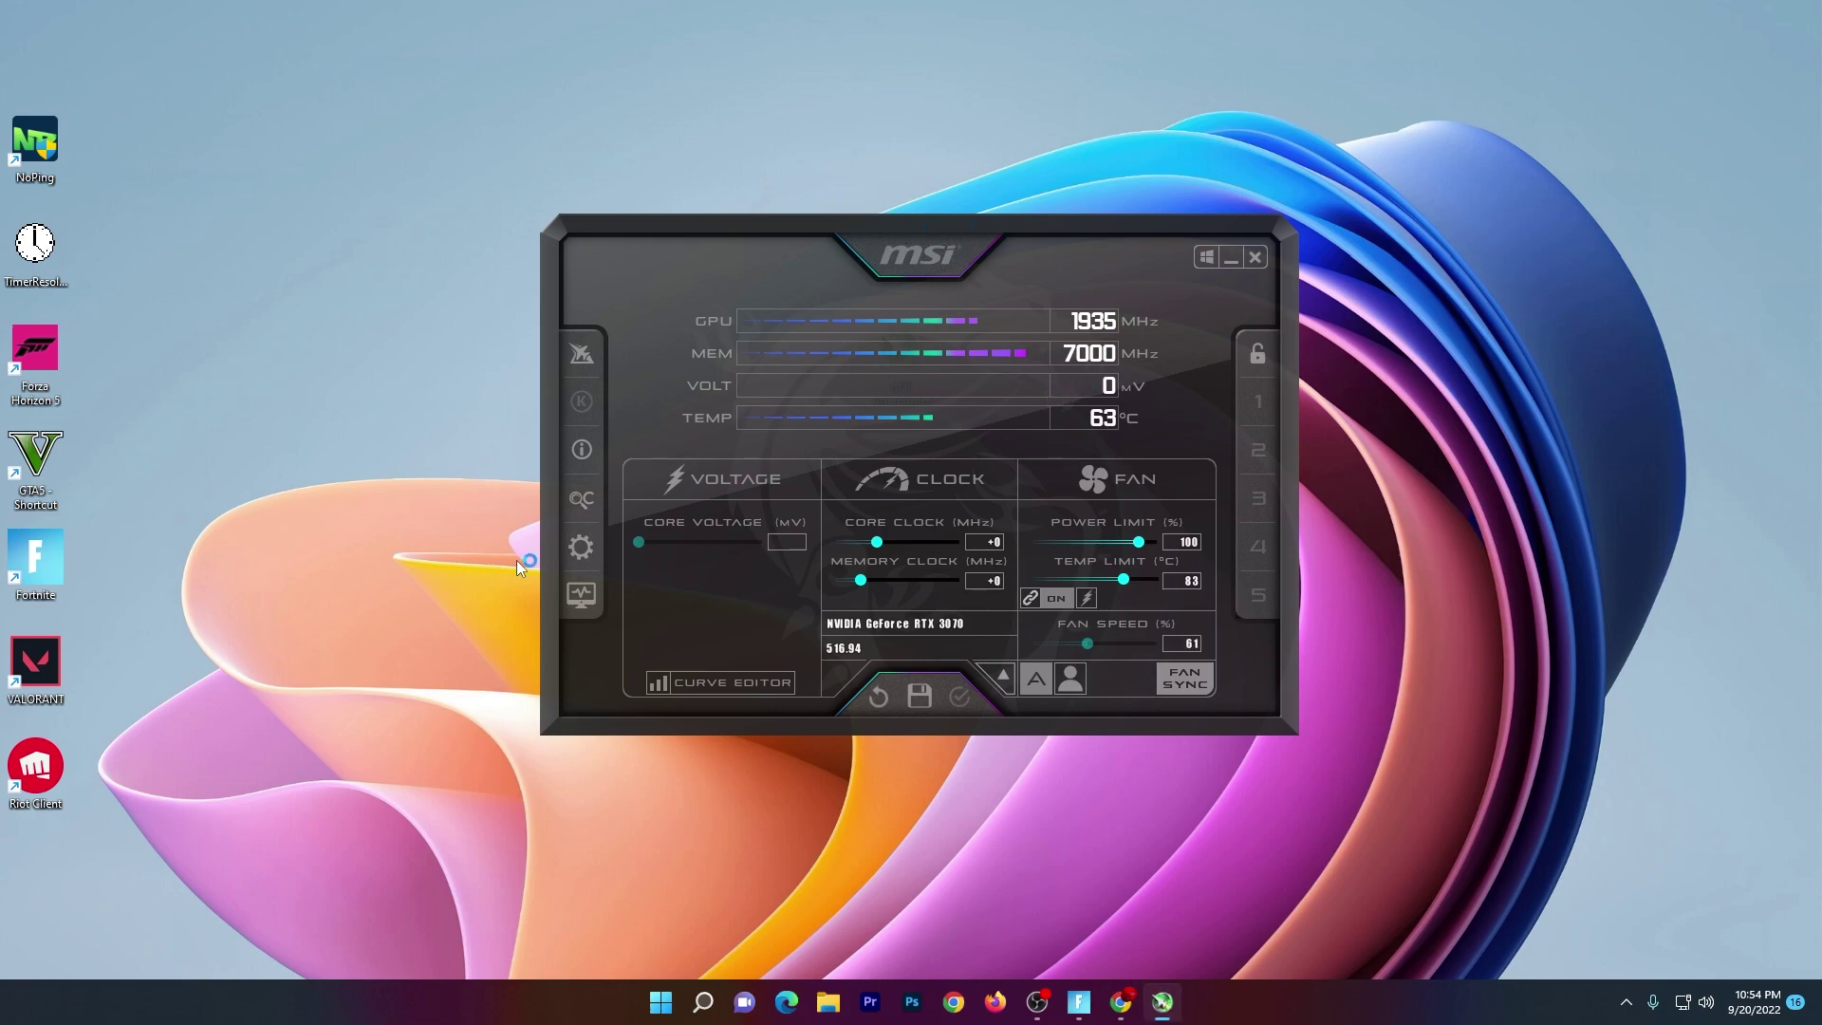
- Start RivaTuner Statistics Server, bring up its settings window and move it partly clear of the Afterburner window
left_click(710, 1008)
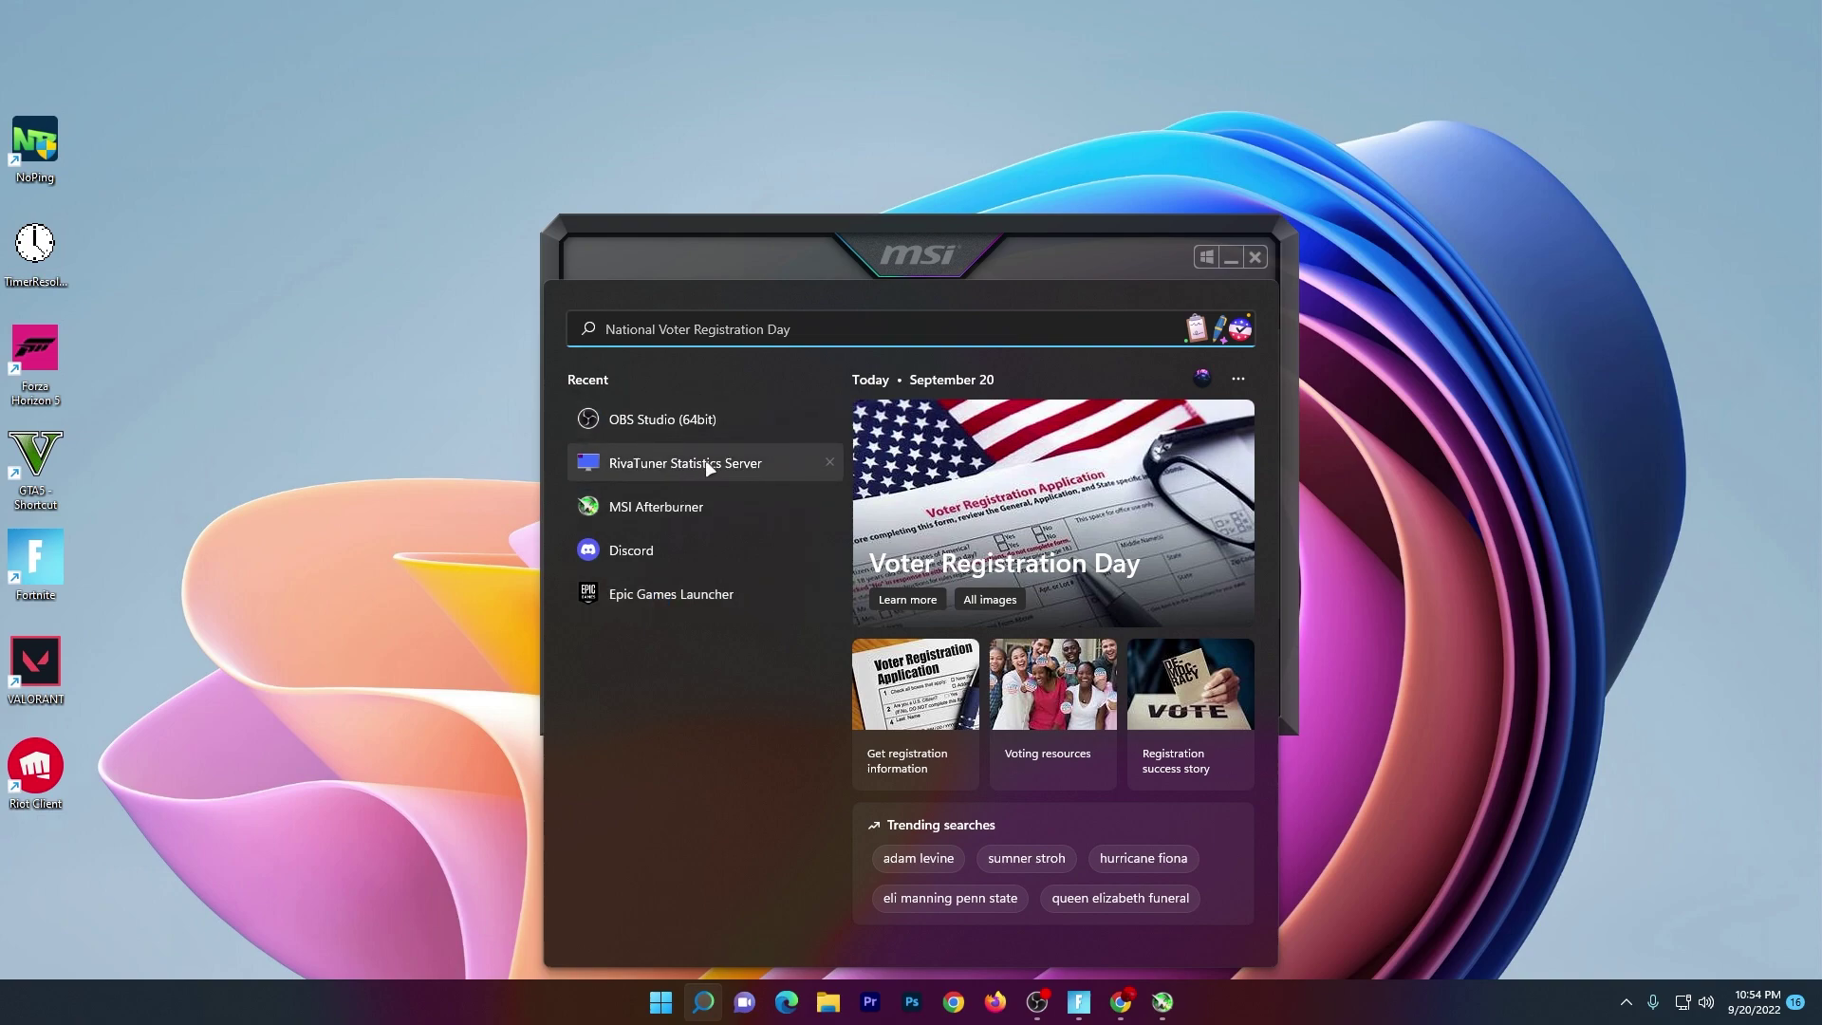
left_click(749, 465)
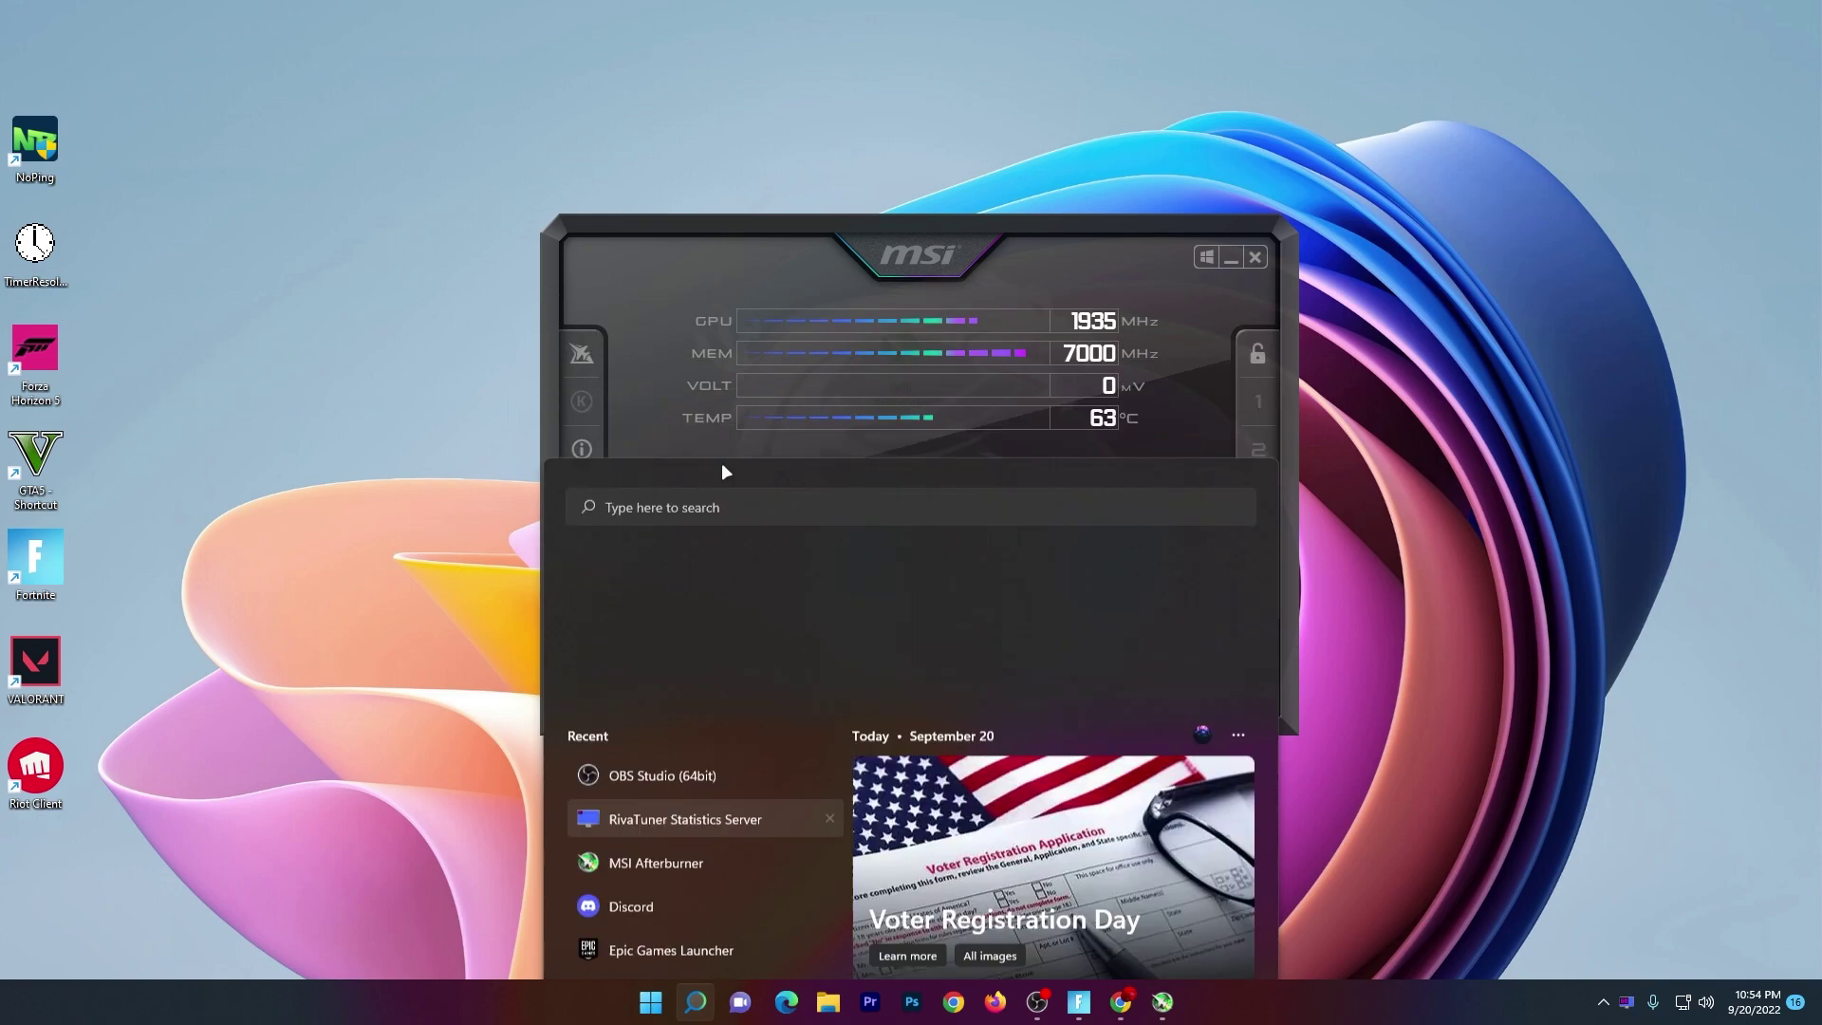
left_click(826, 660)
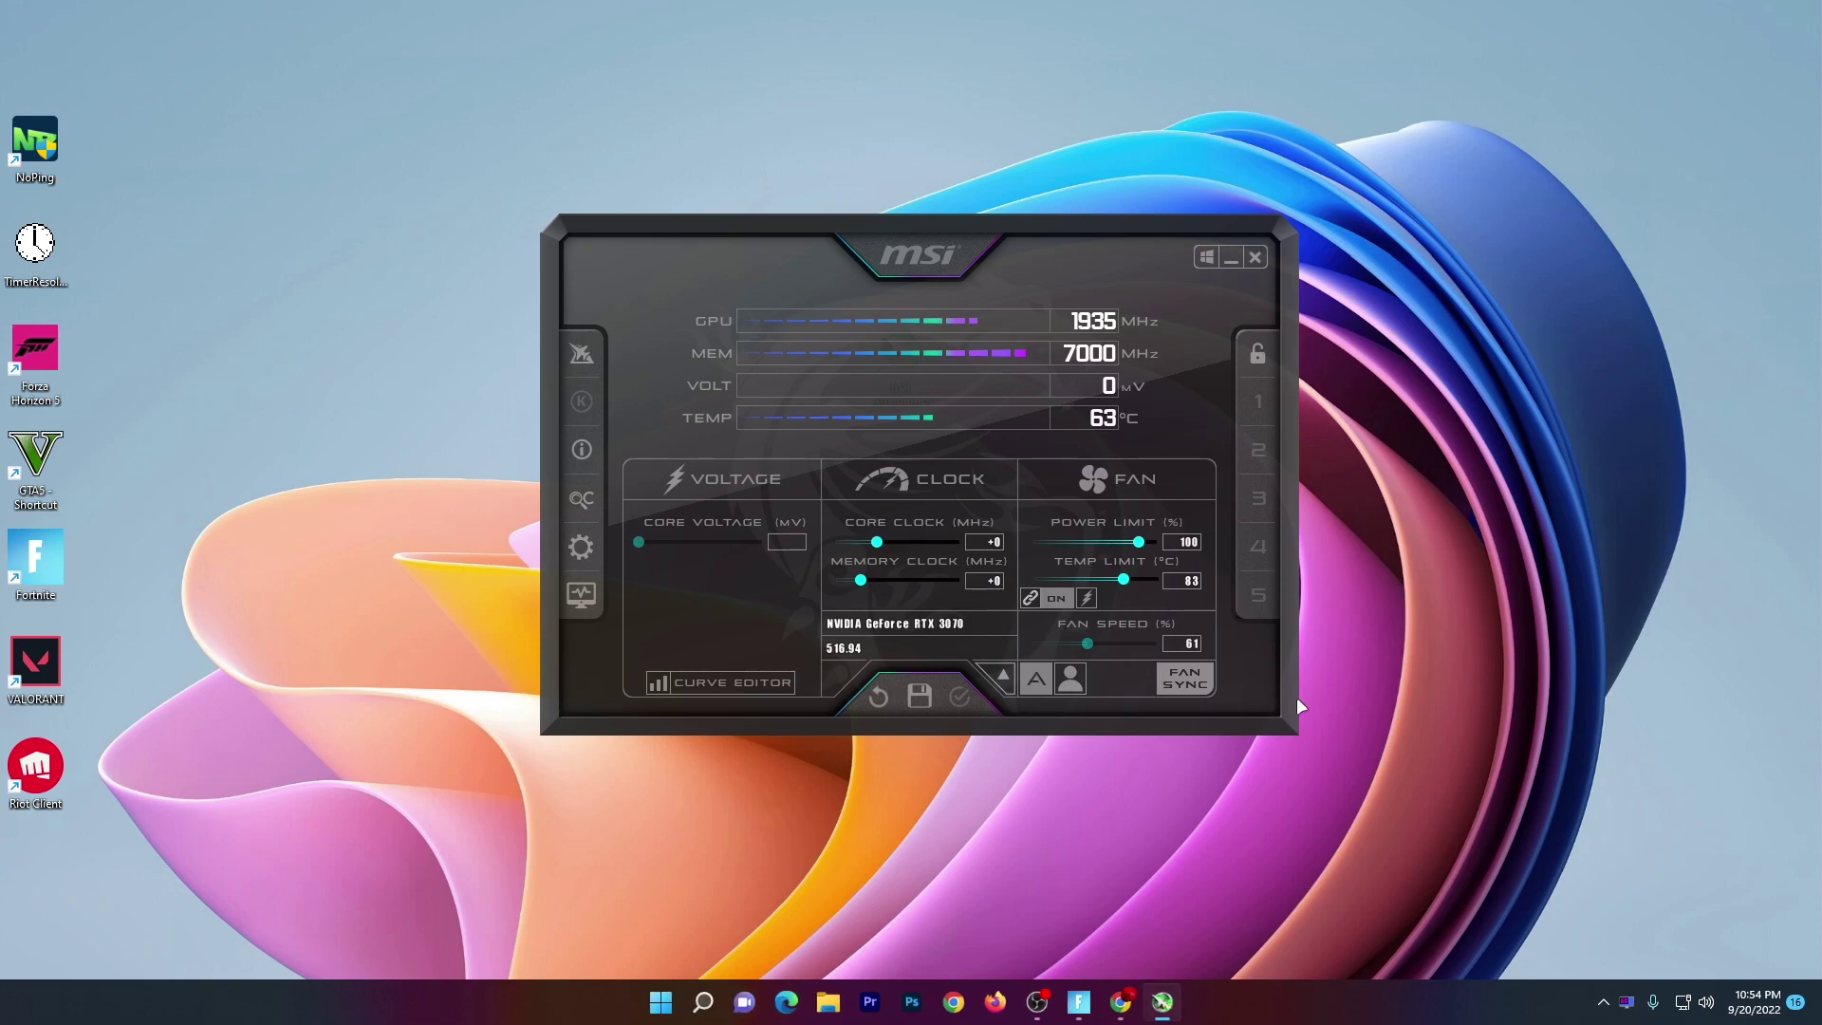
left_click(1627, 1004)
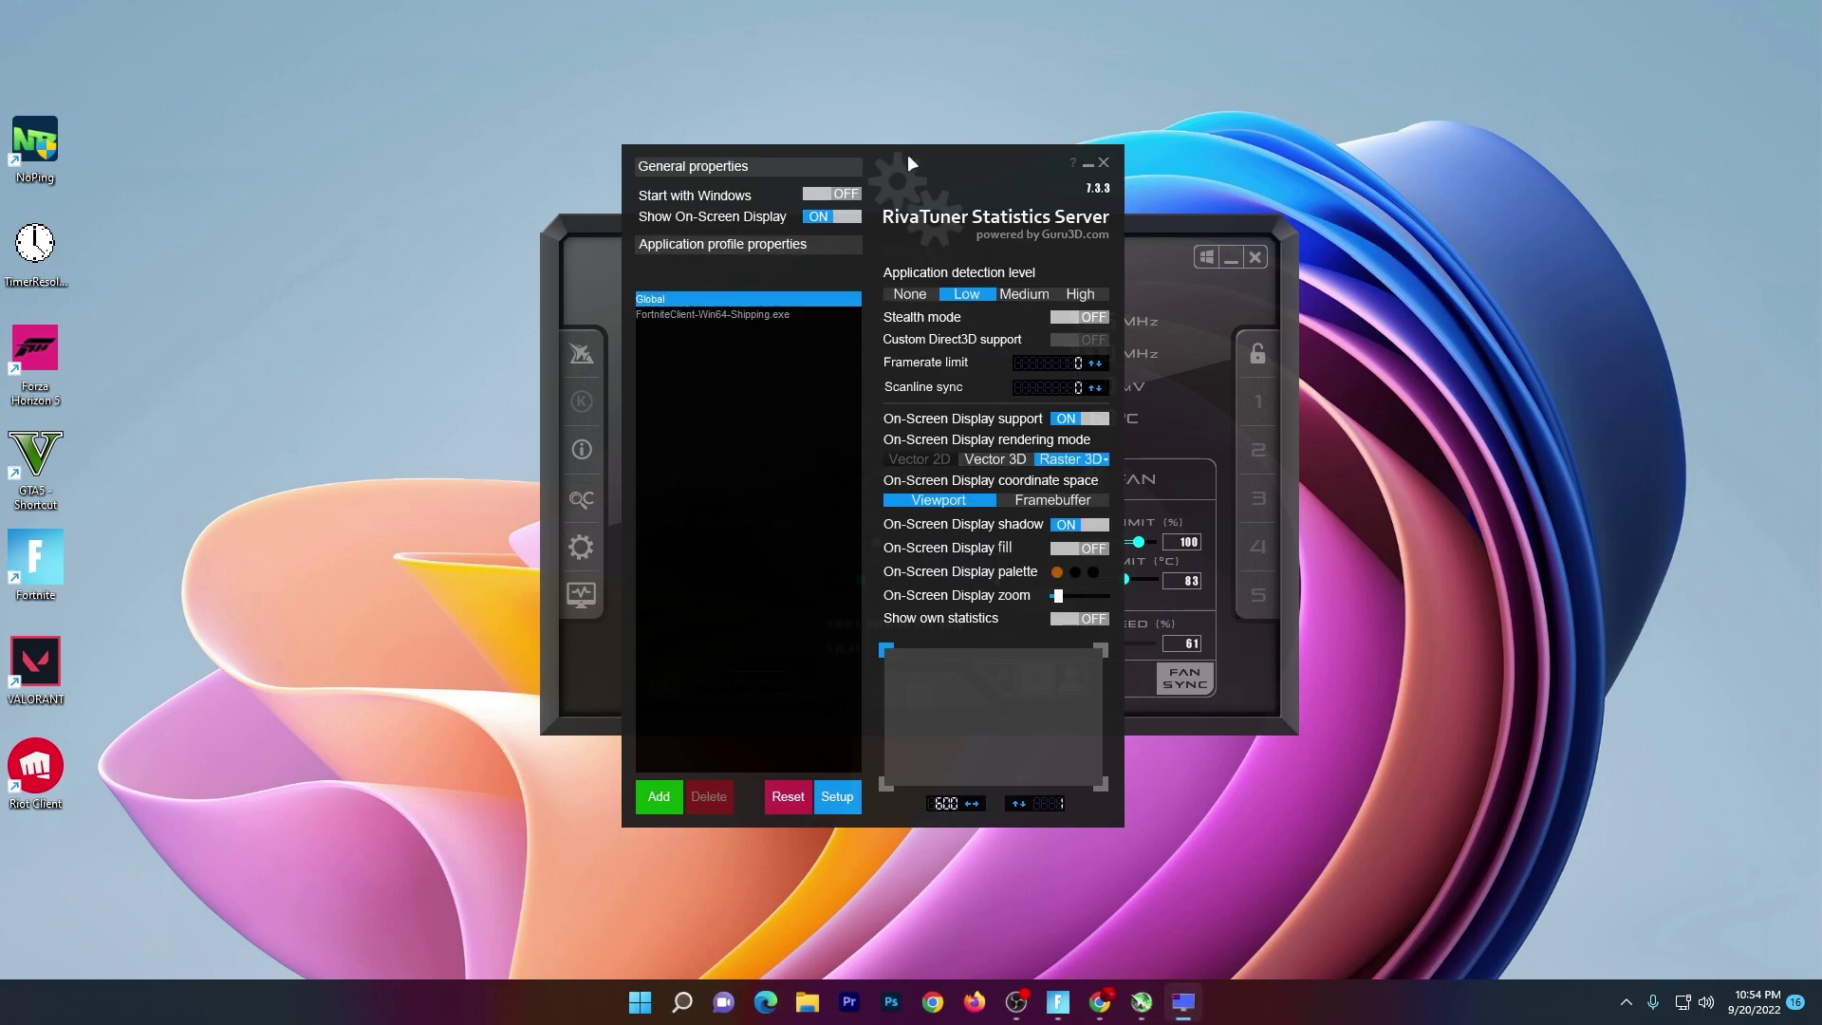
left_click_drag(909, 157, 1137, 124)
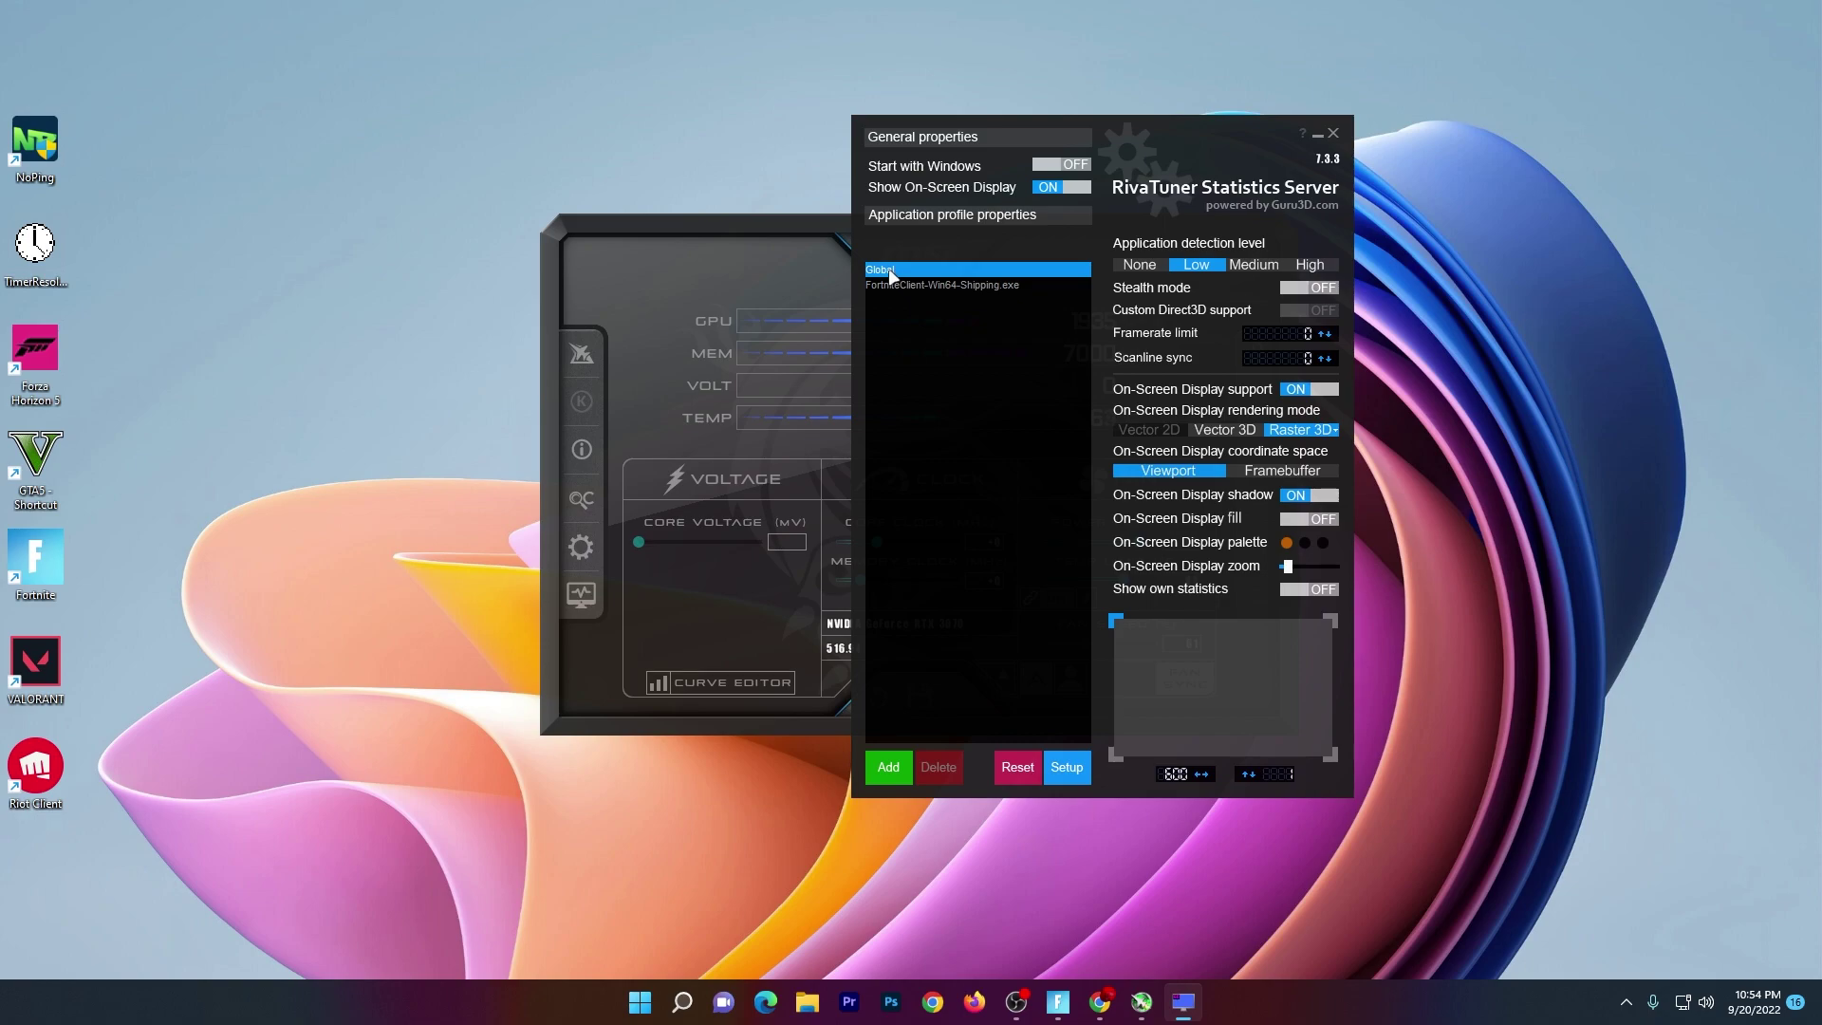
- Add FortniteClient-Win64-Shipping as an application profile from C:, Program Files\Epic Games\Fortnite\FortniteGame\Binaries\Win64
mouse_move(892, 276)
left_click(879, 775)
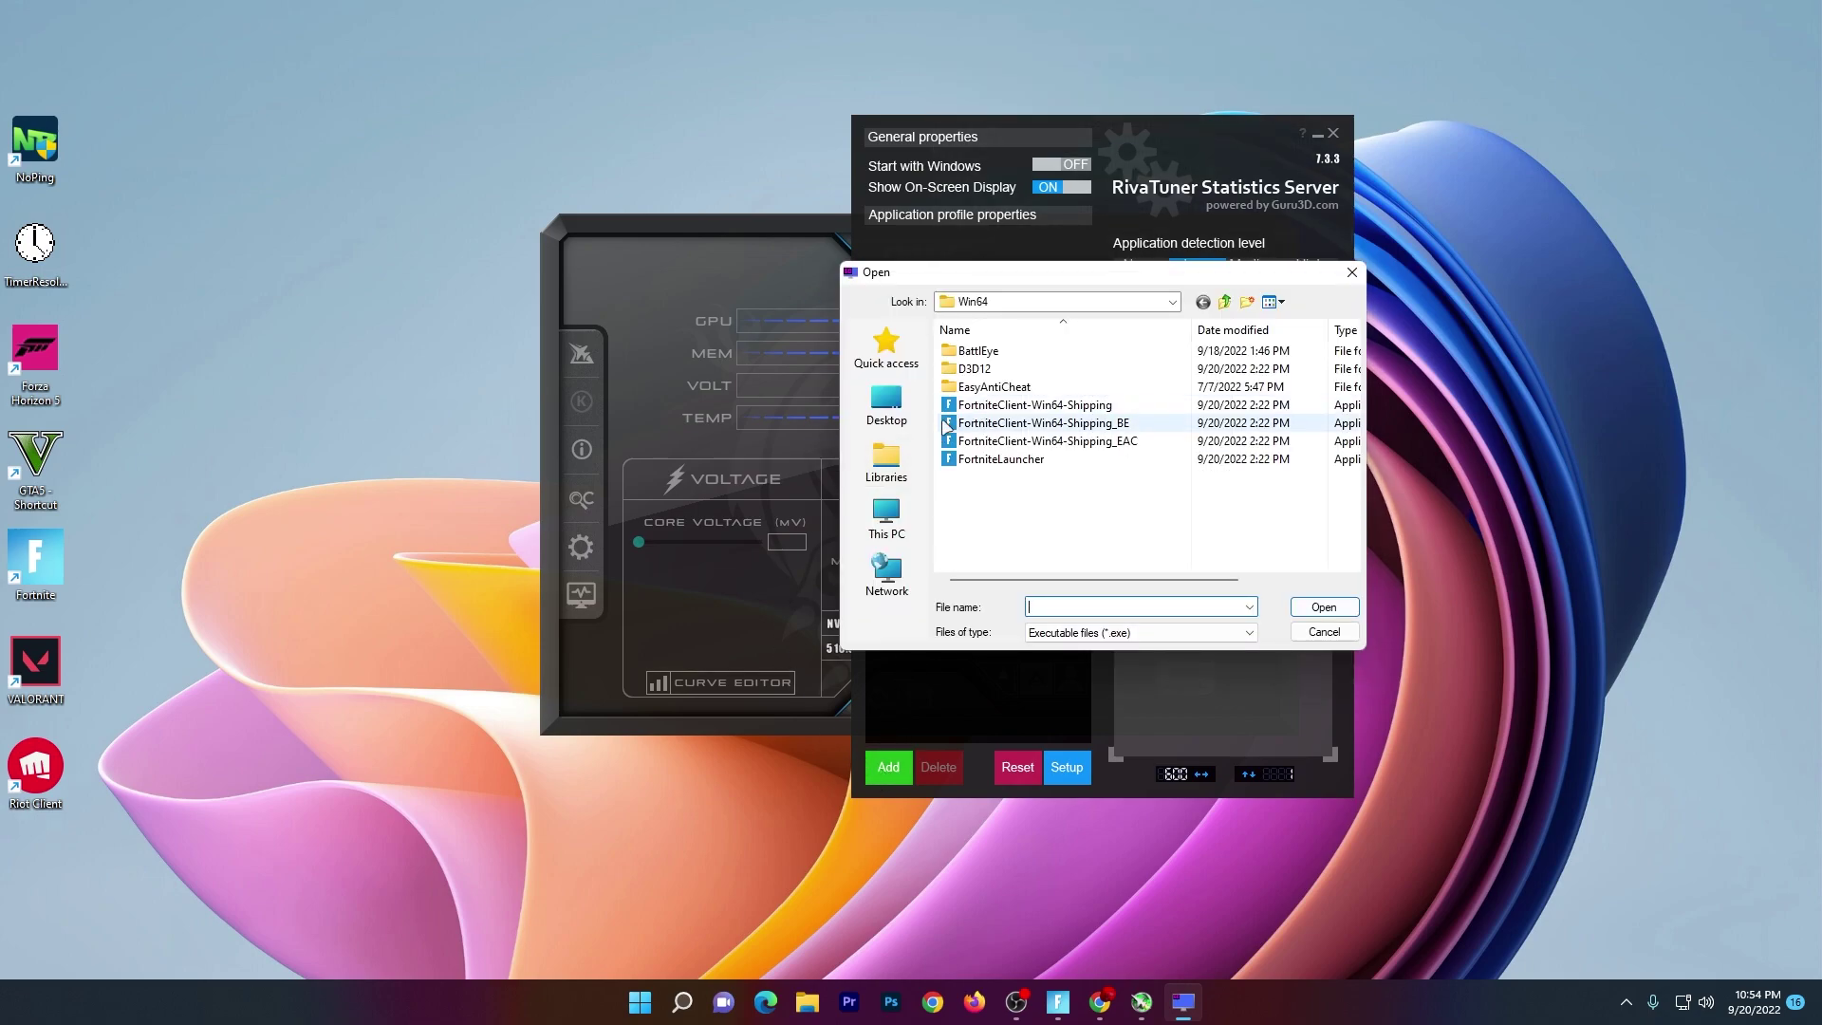
left_click(889, 518)
scroll(1014, 454, "down", 2)
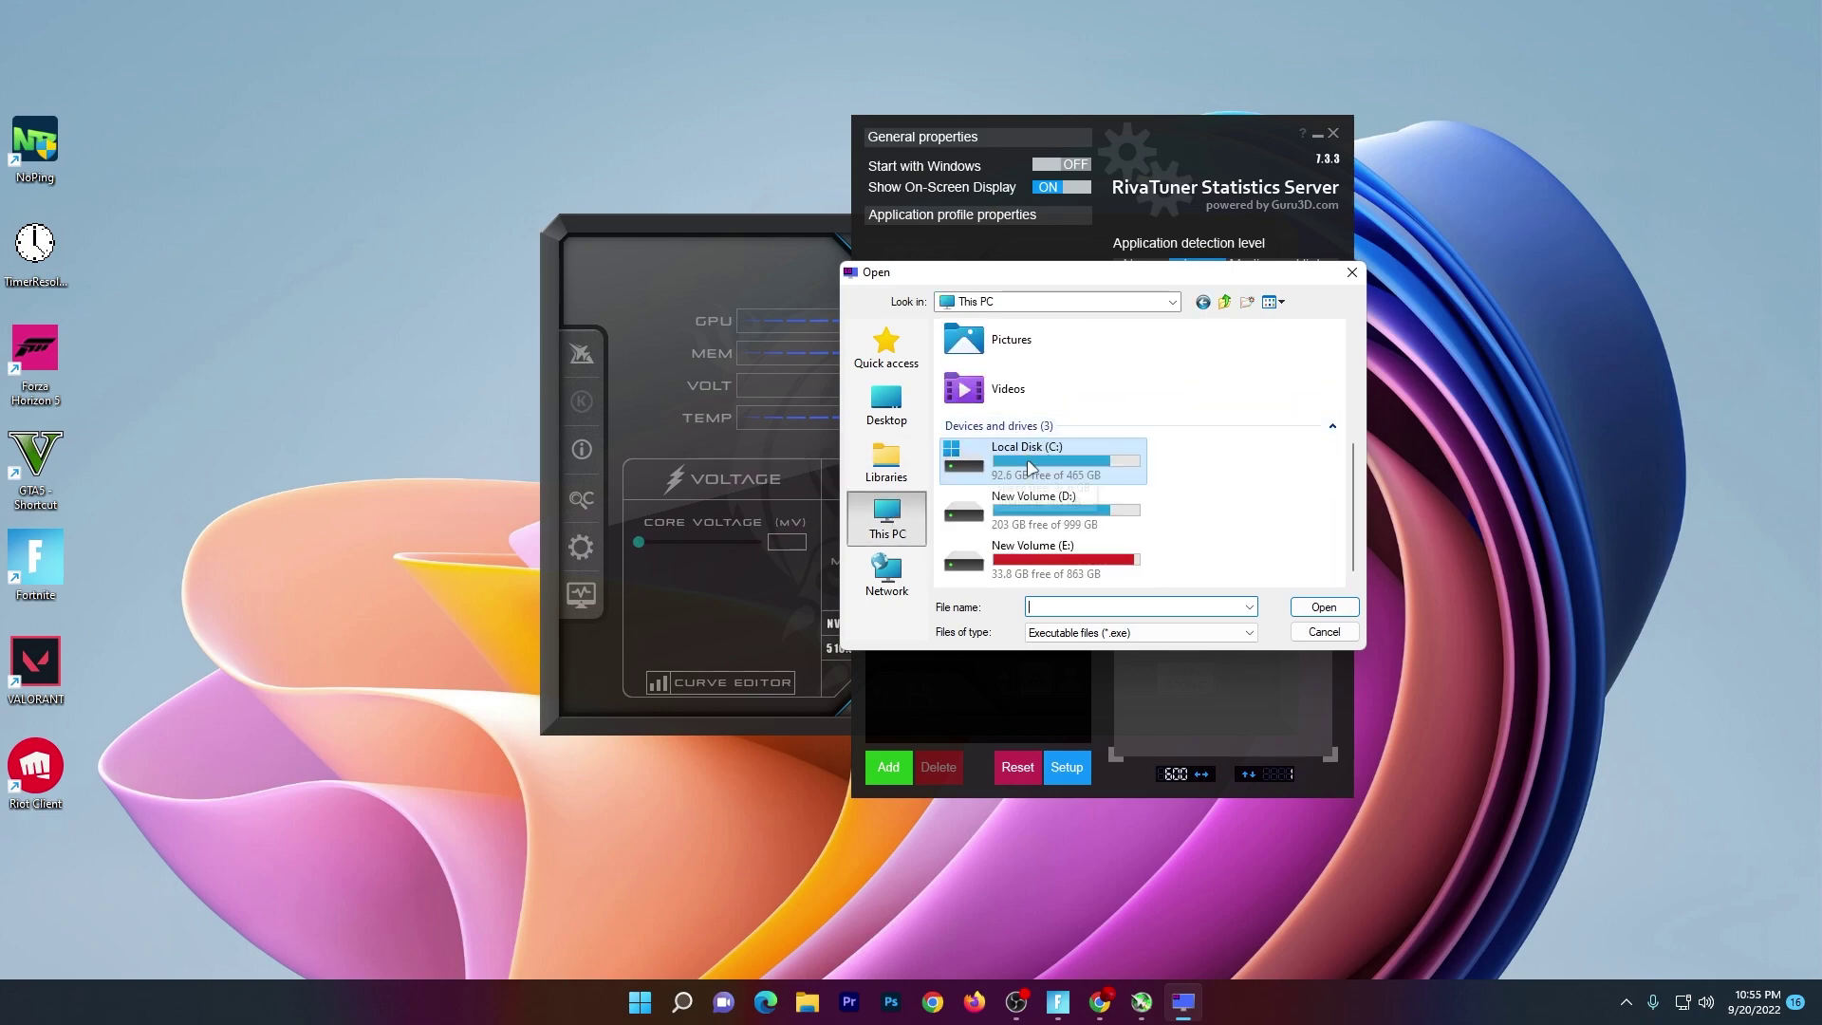
double_click(1030, 467)
double_click(988, 391)
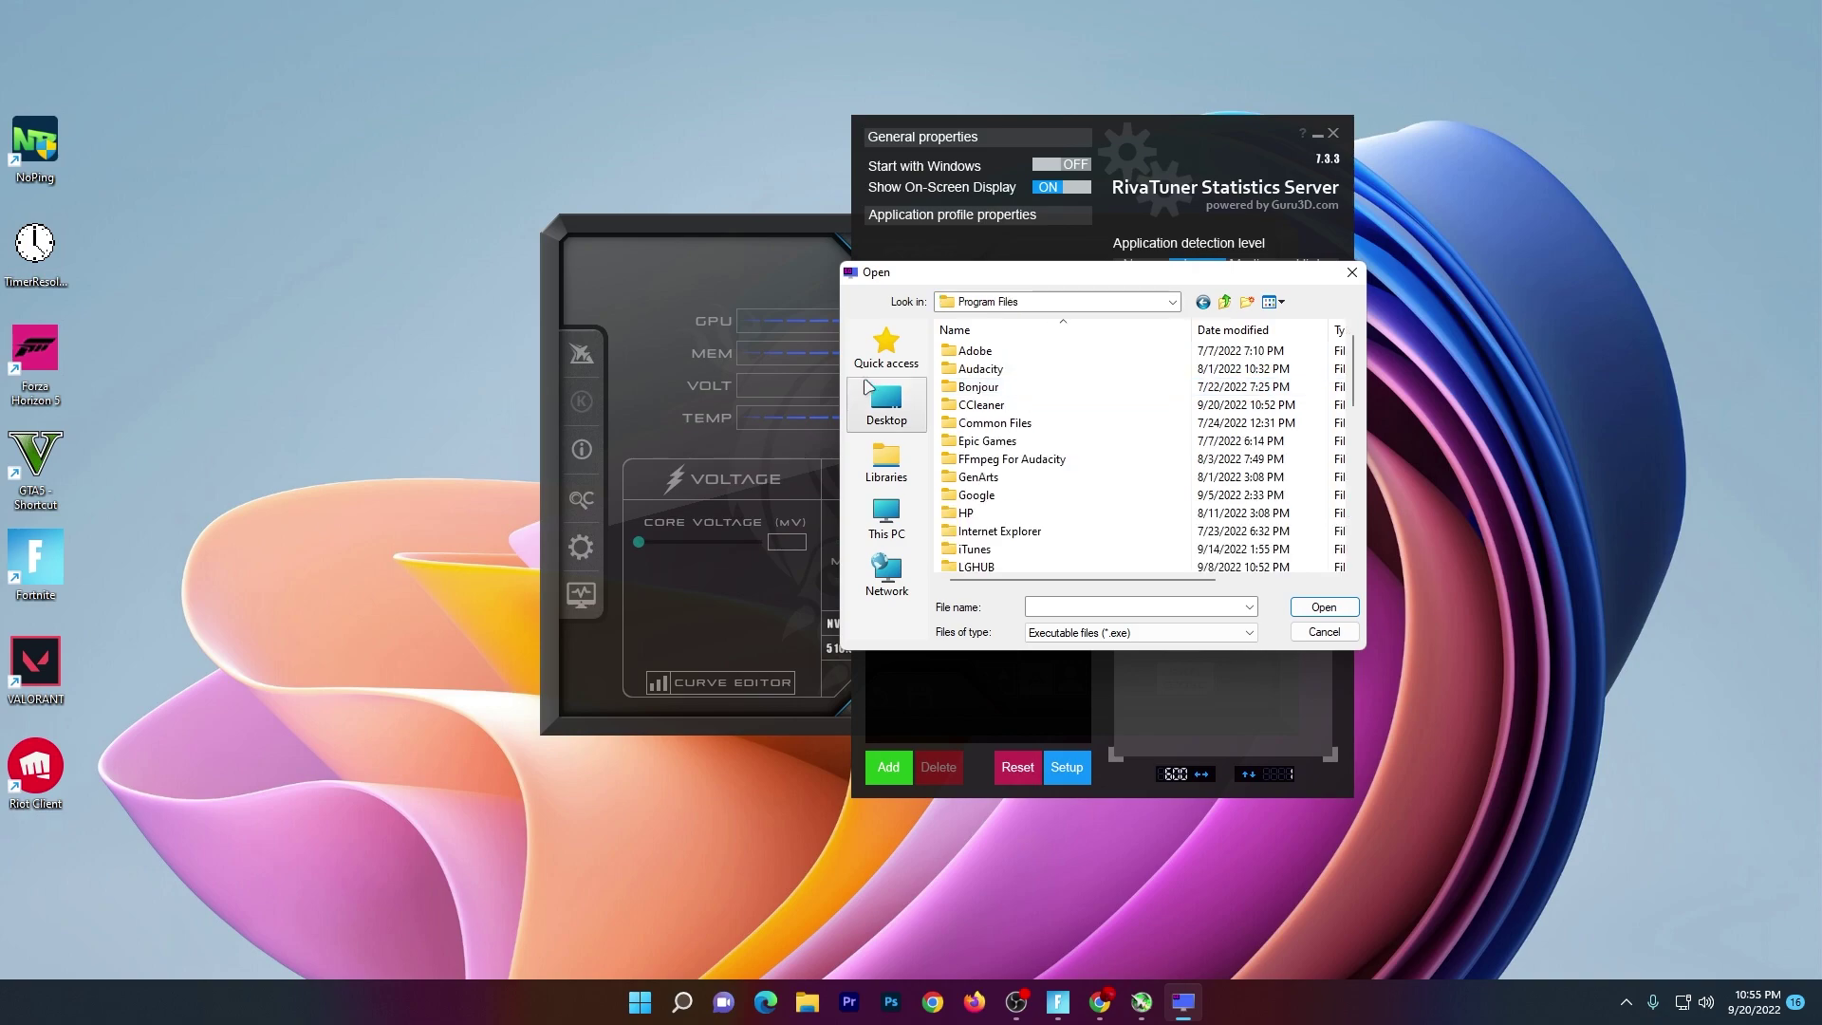
double_click(988, 440)
double_click(982, 352)
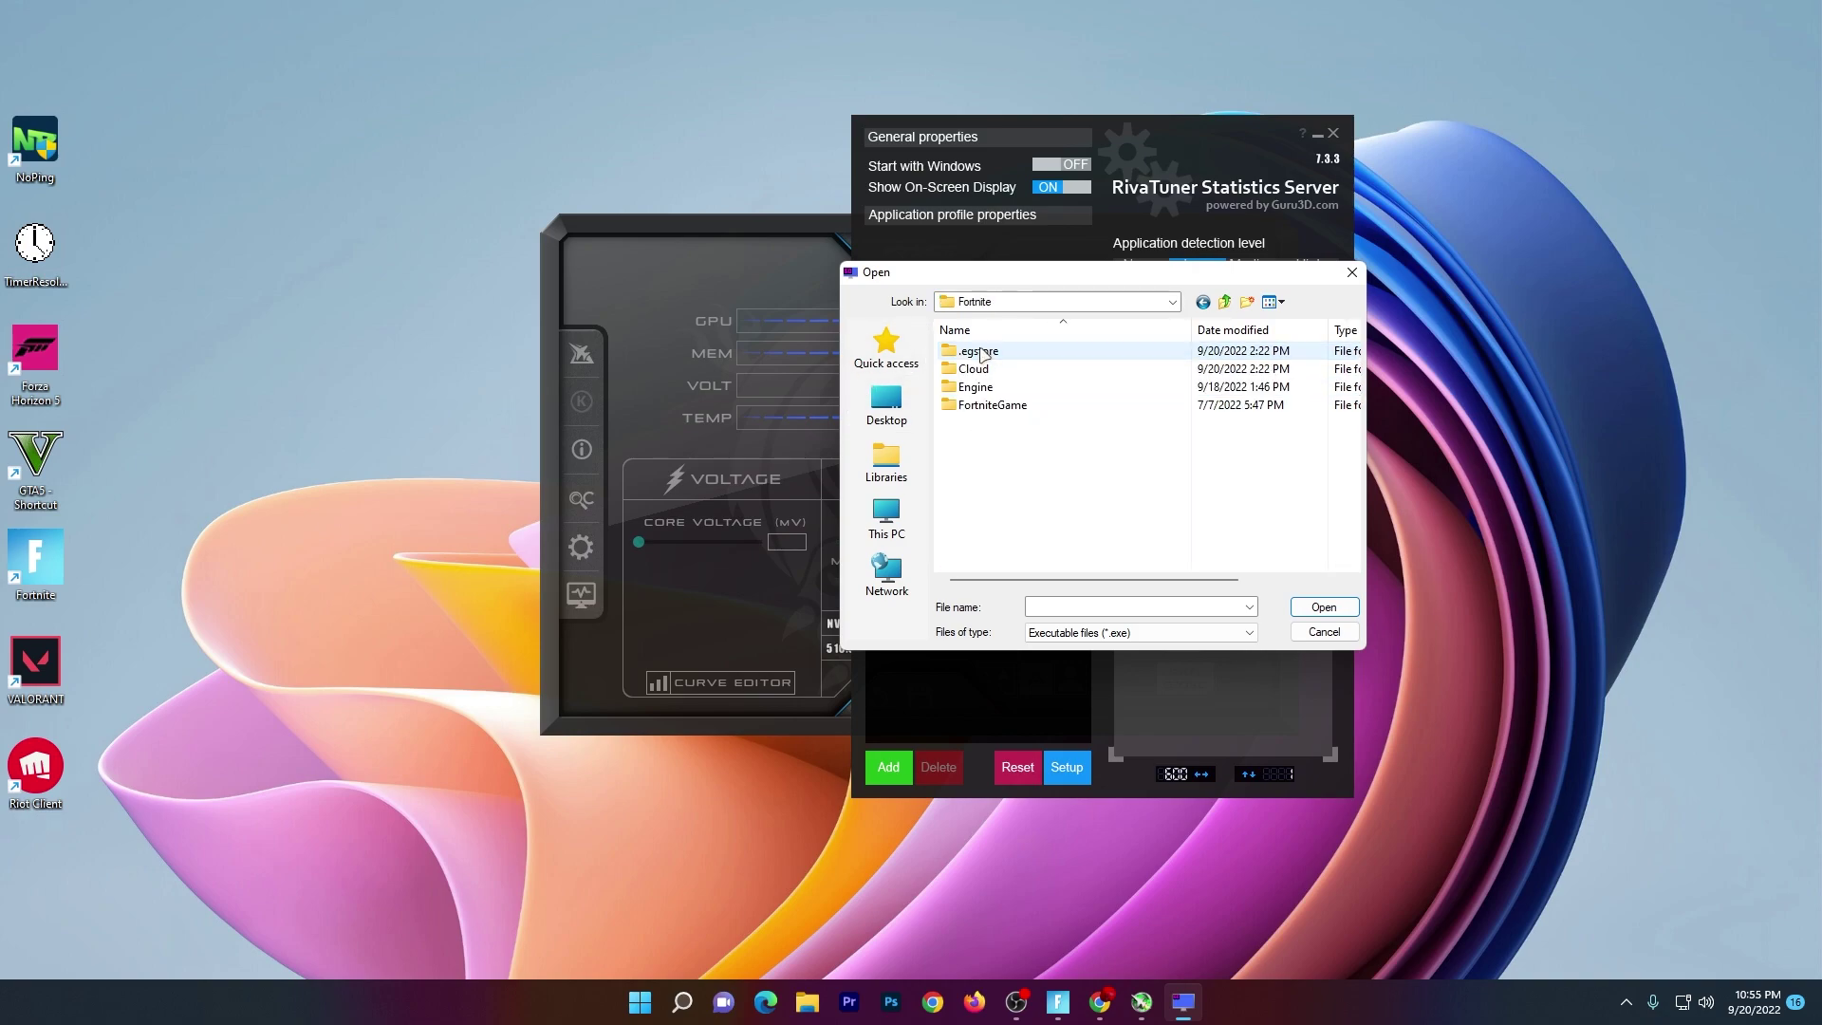
double_click(987, 405)
double_click(982, 351)
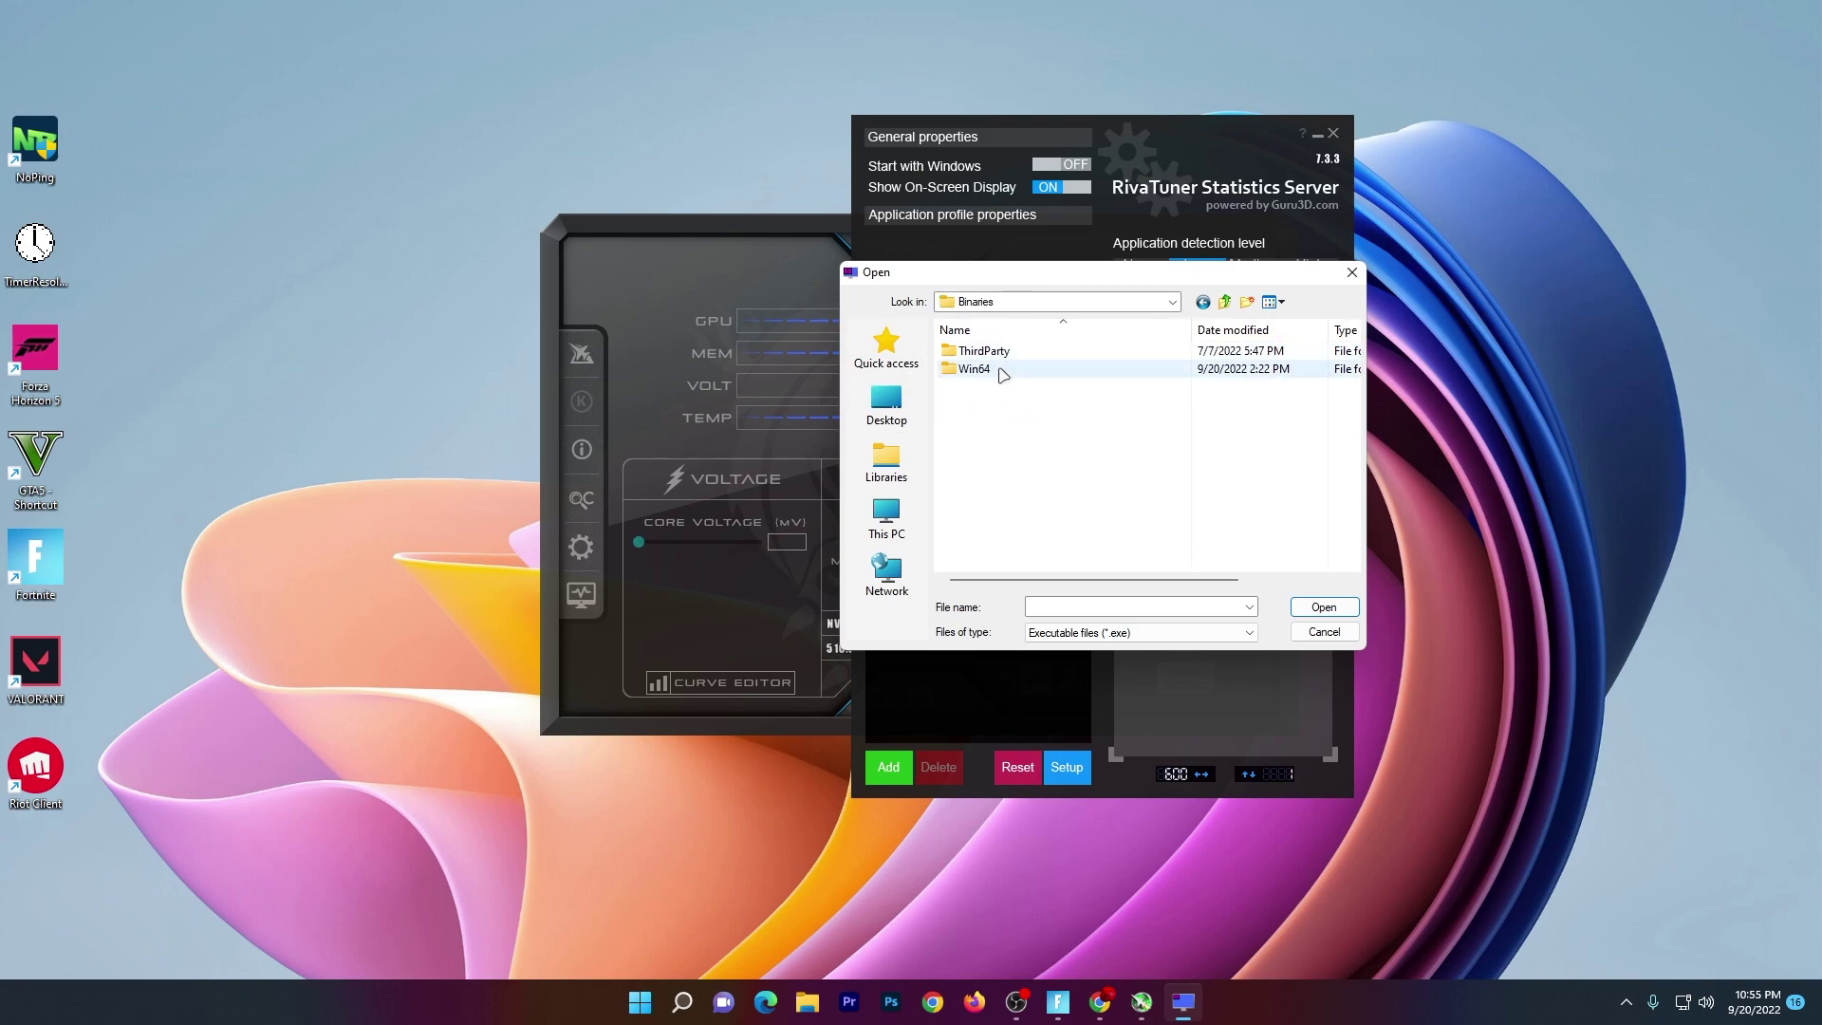
double_click(1003, 374)
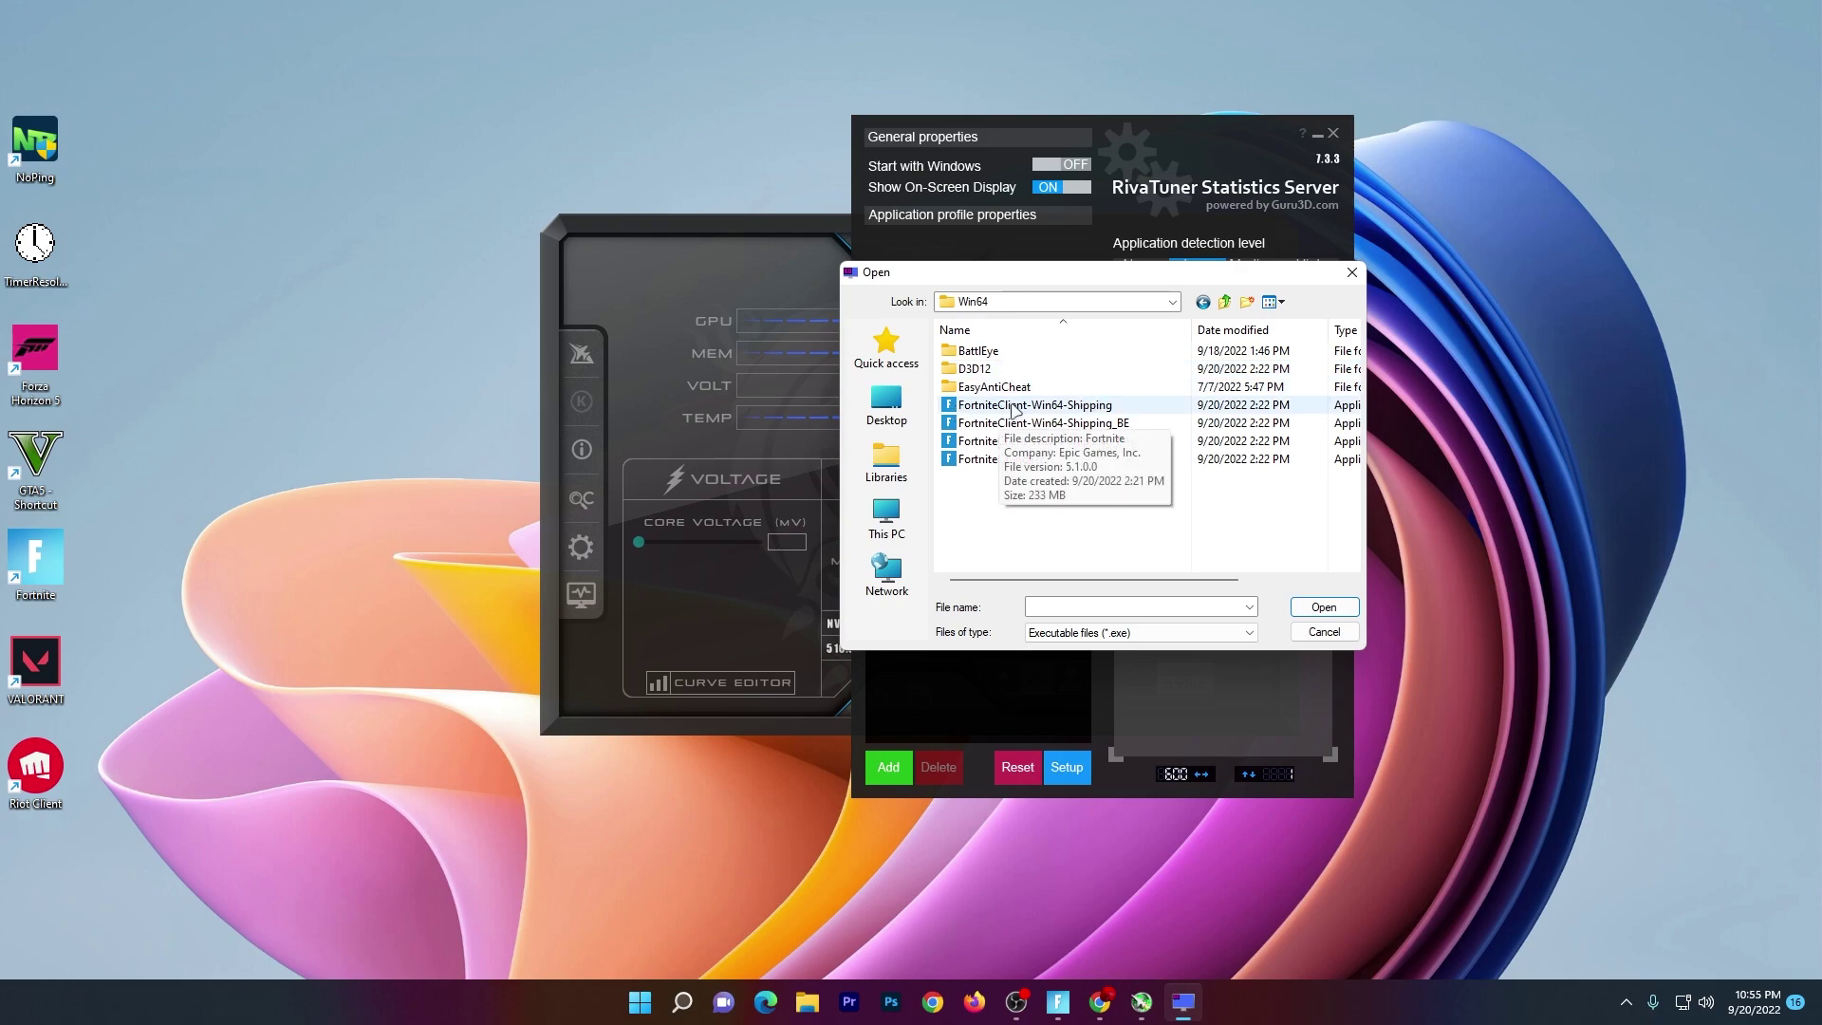
left_click(1013, 406)
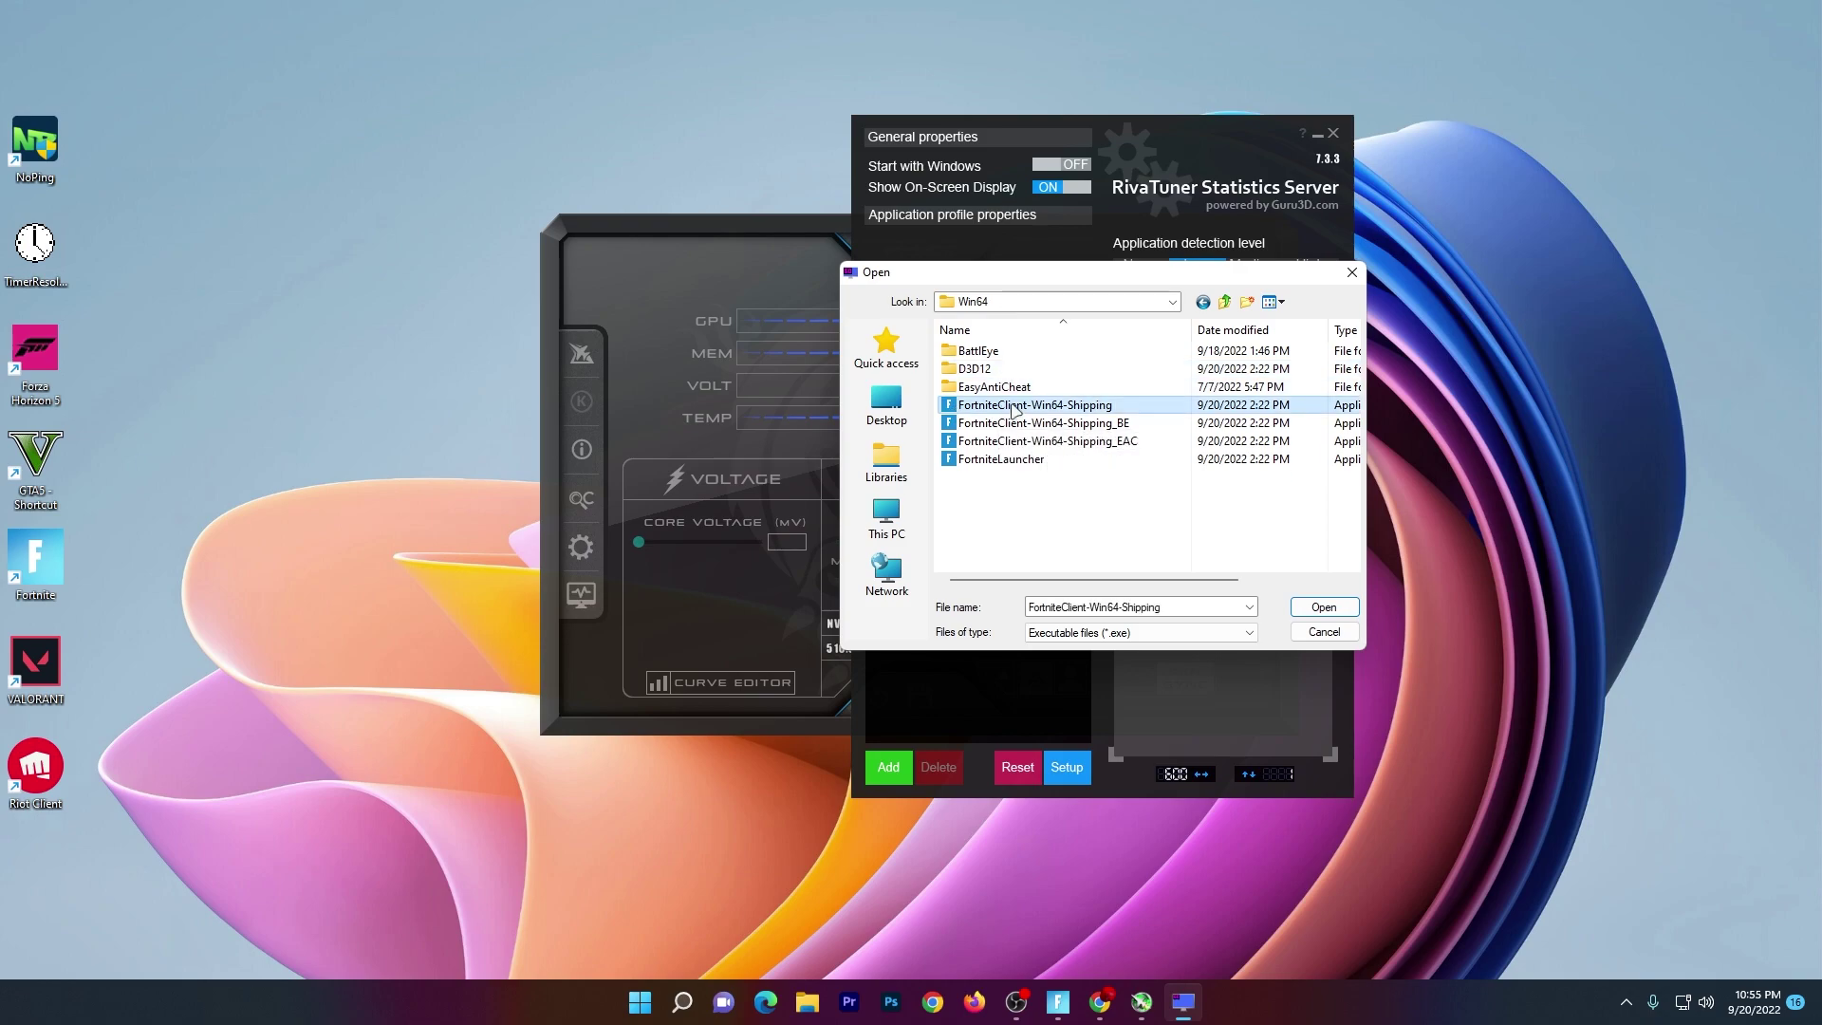
left_click(1320, 608)
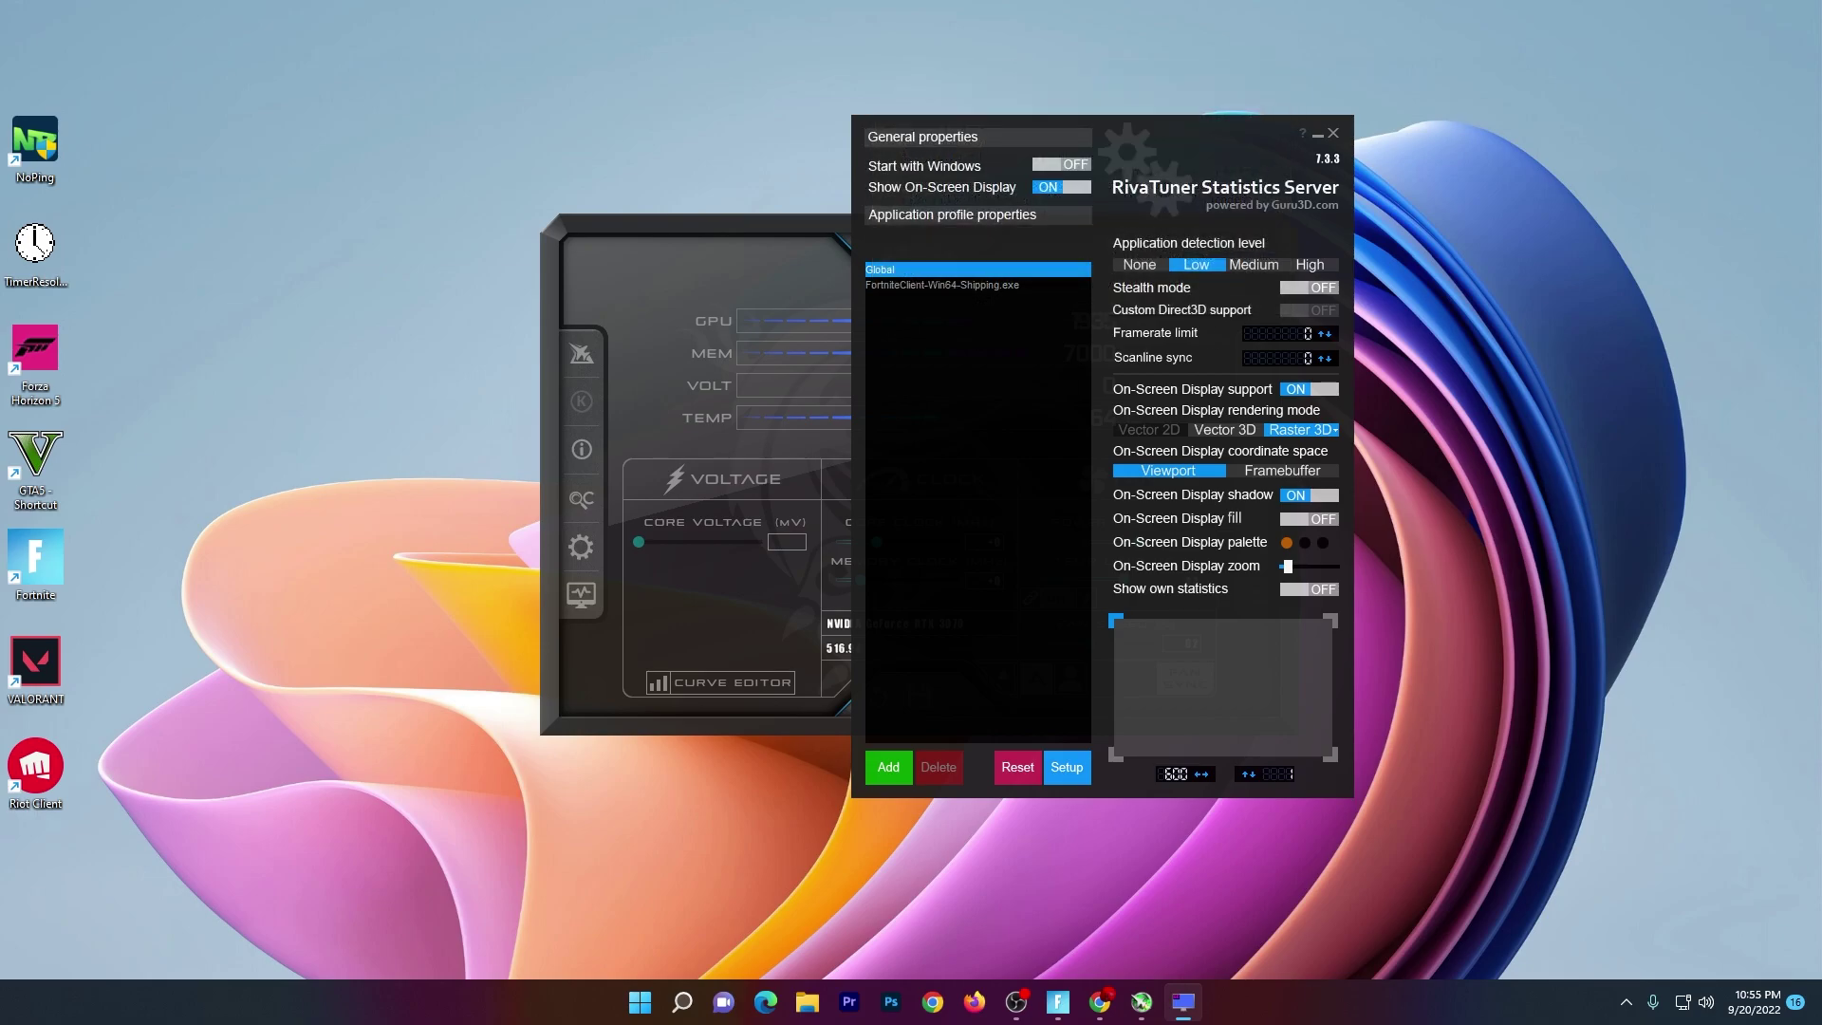
- Switch to Fortnite and run around near the tree to examine the frame rate and frametime overlay
left_click(1059, 1002)
left_click_drag(1051, 202, 607, 70)
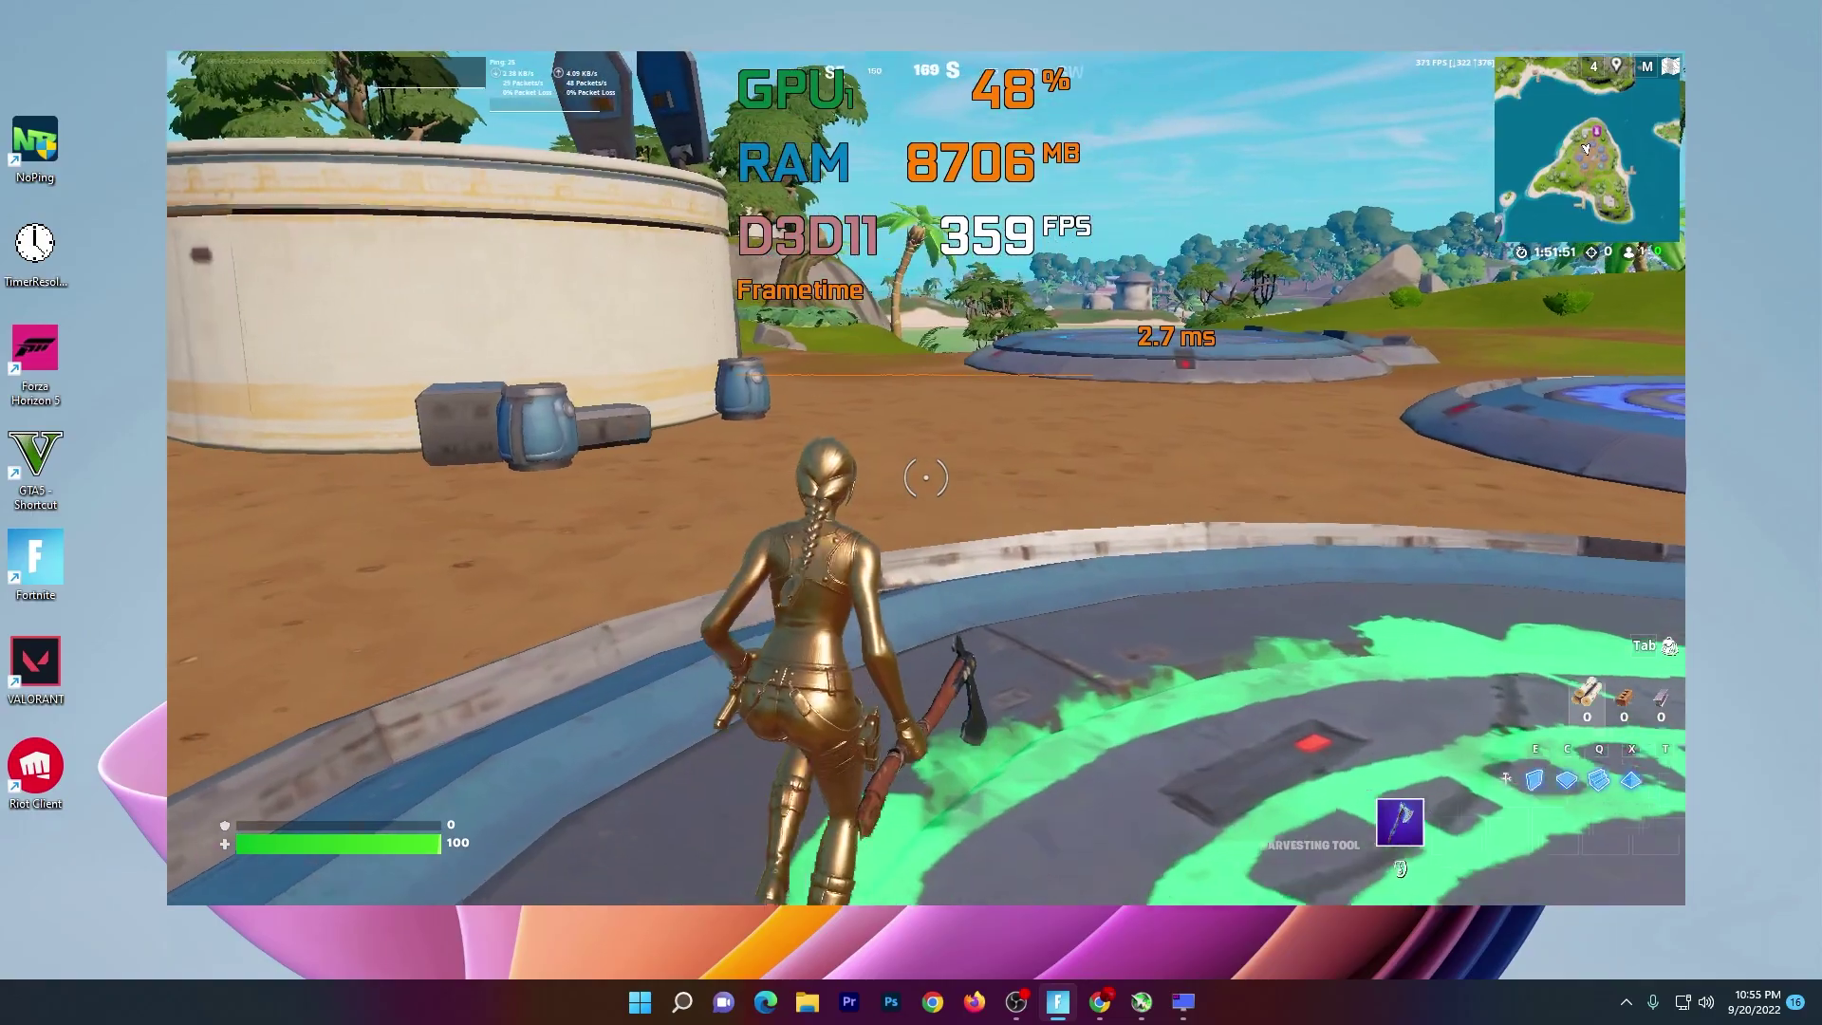
key("w")
key("shift")
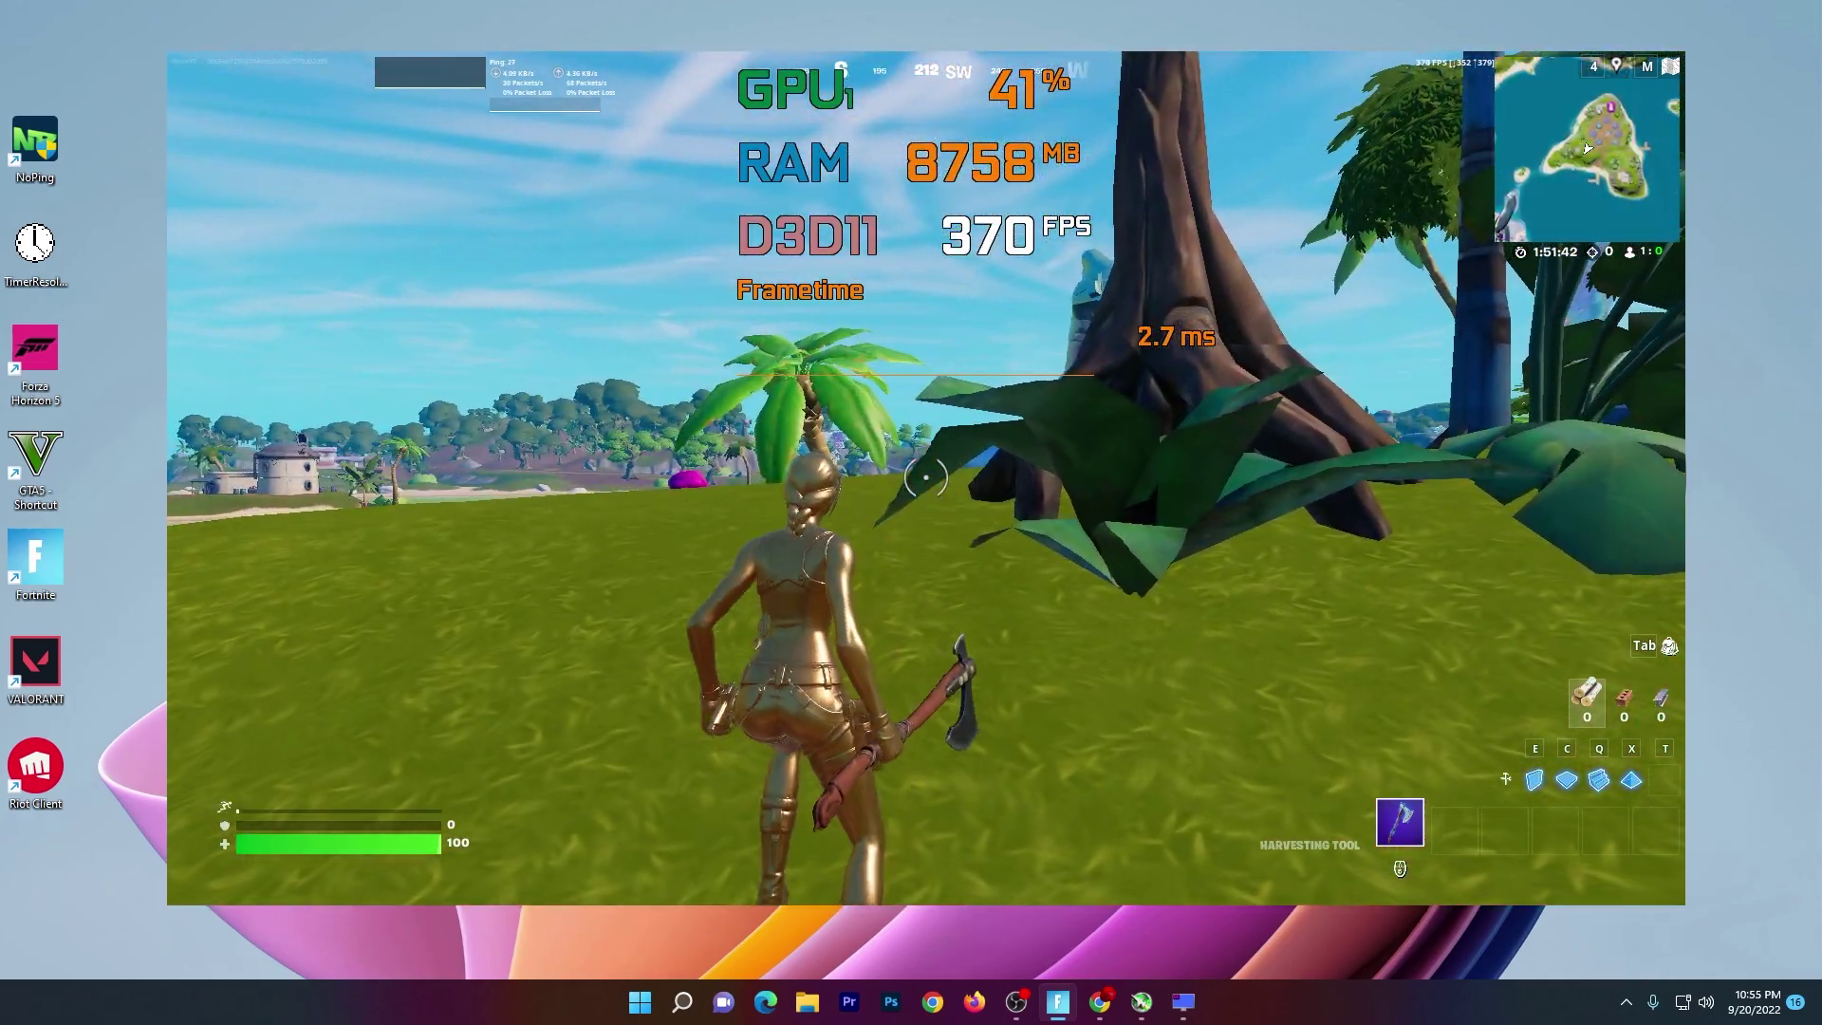
left_click(927, 477)
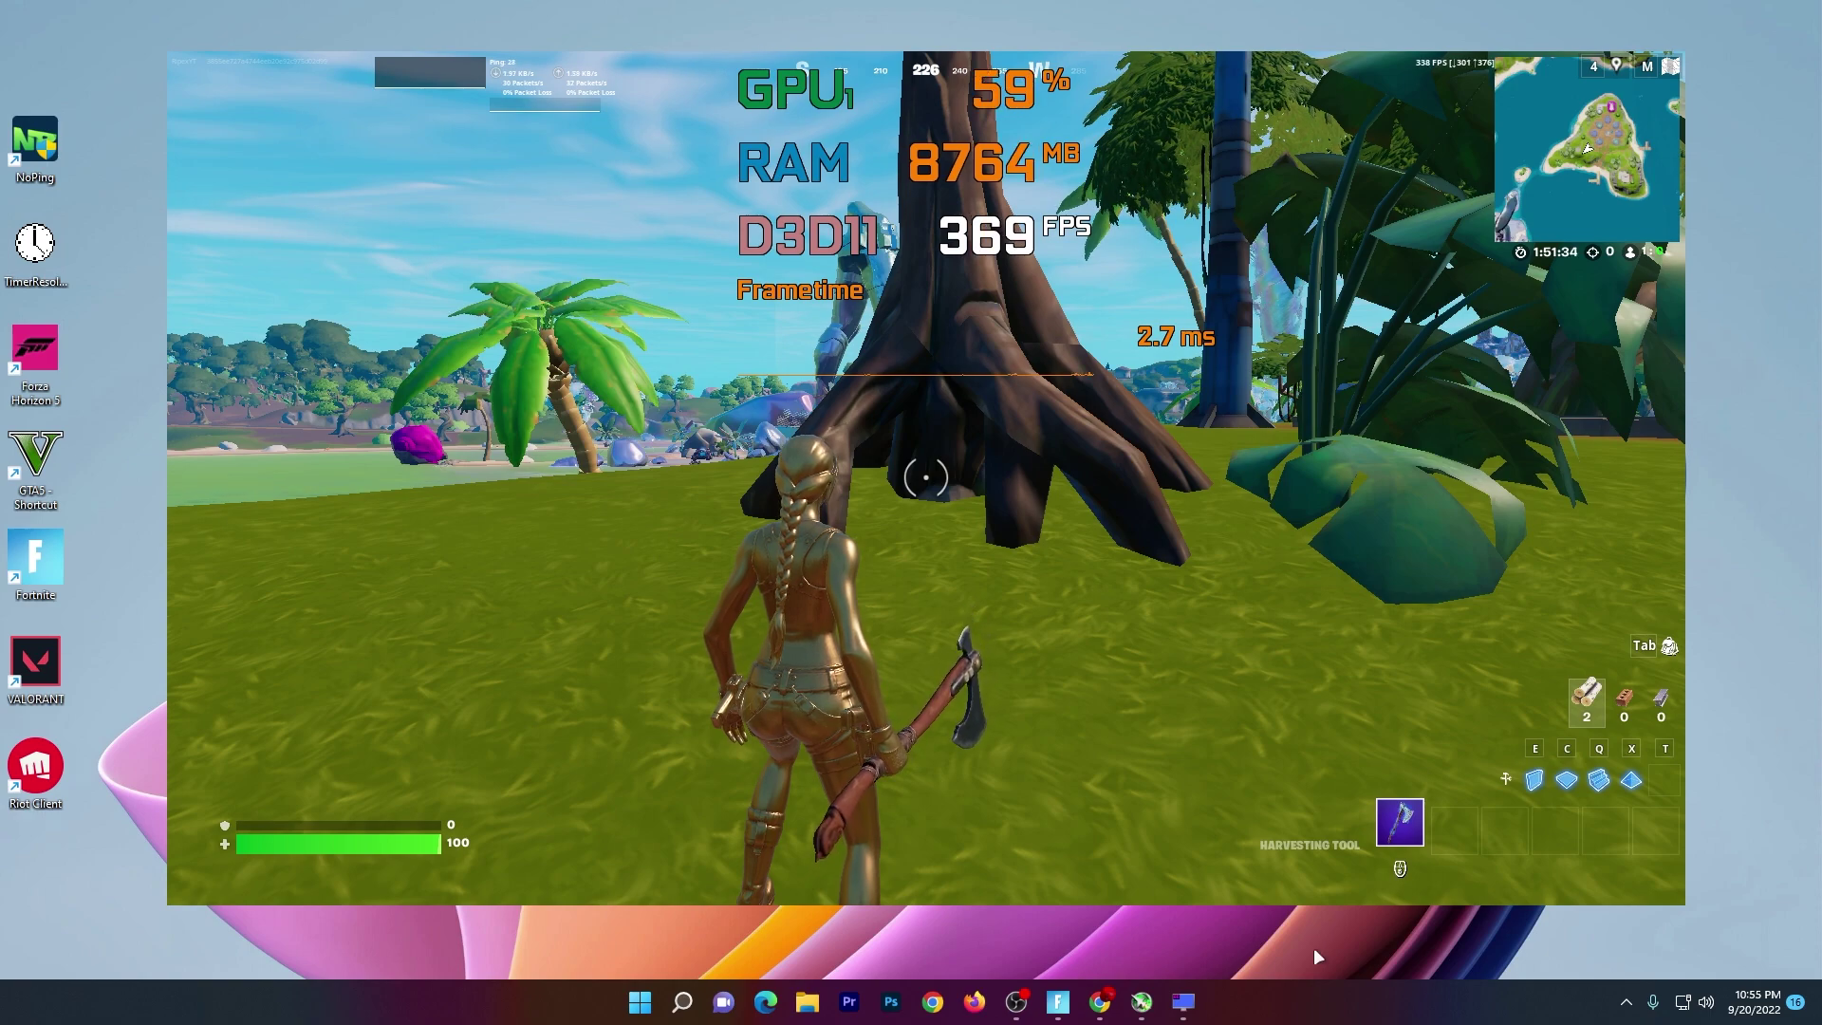
- Select the FortniteClient-Win64-Shipping.exe profile in RivaTuner, set its framerate limit to 0 and return to Fortnite
left_click(1183, 1012)
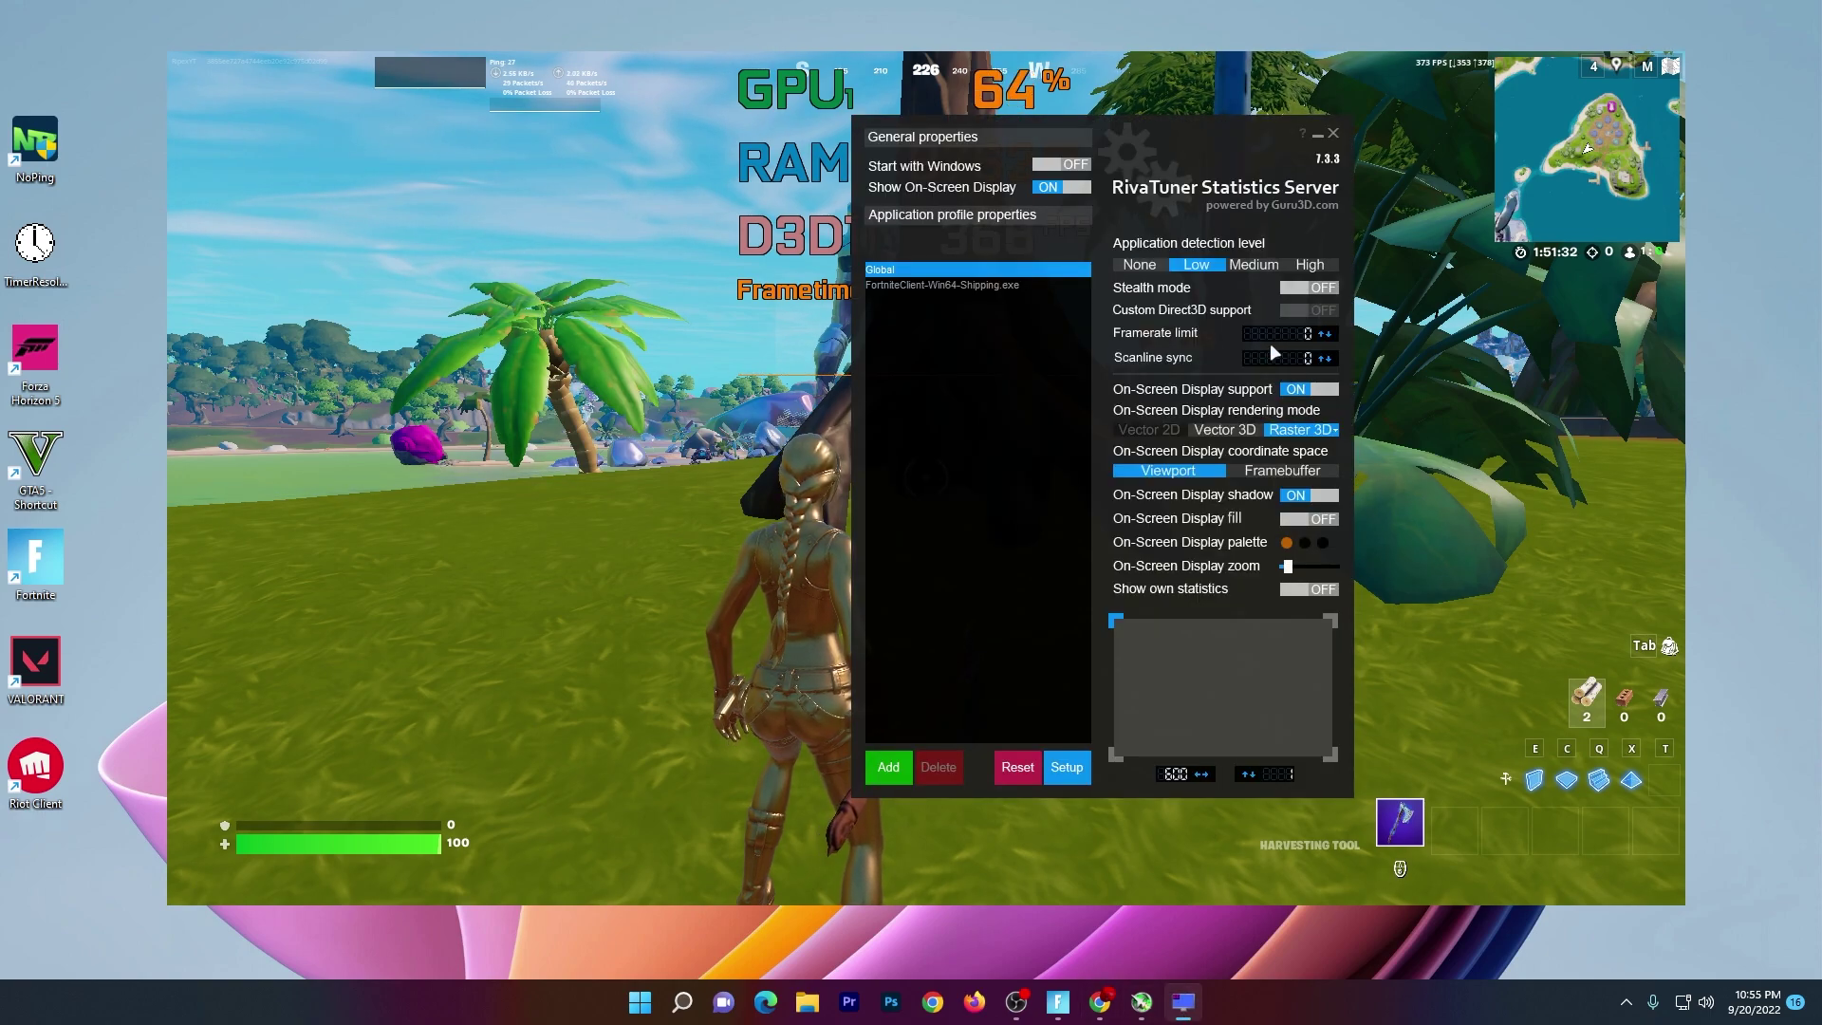
left_click(995, 287)
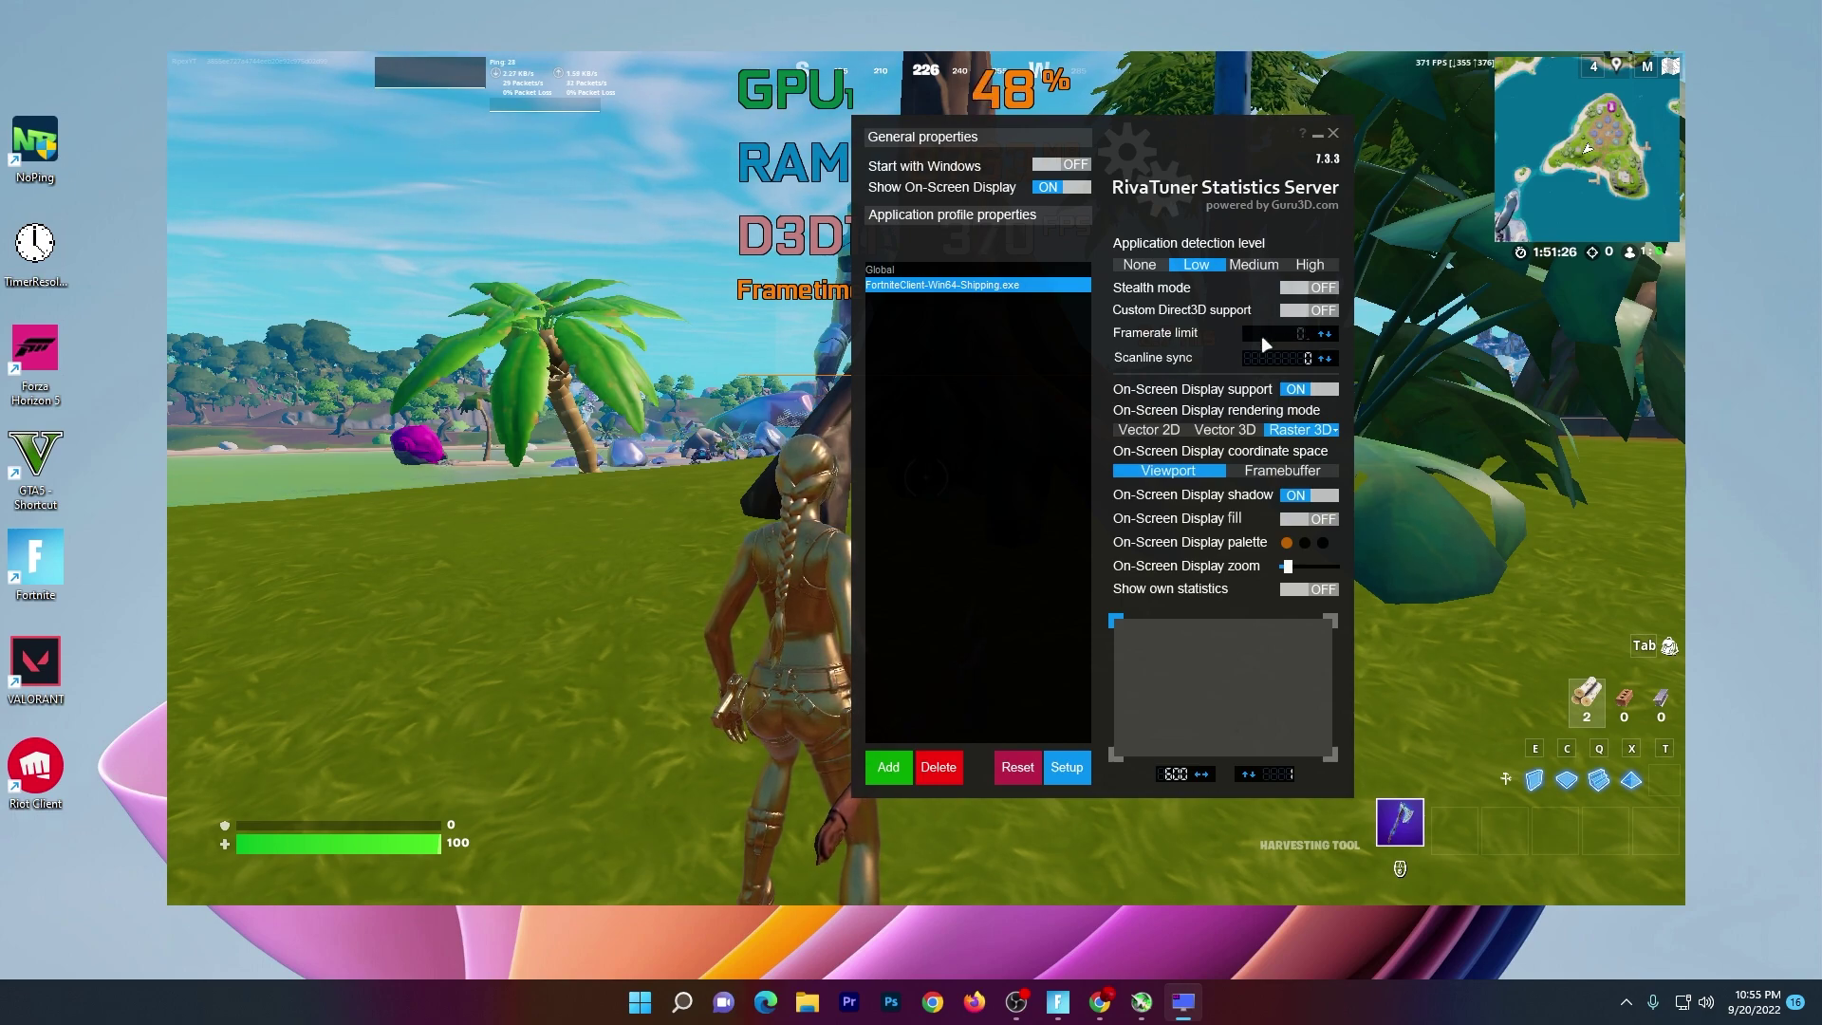
left_click(681, 488)
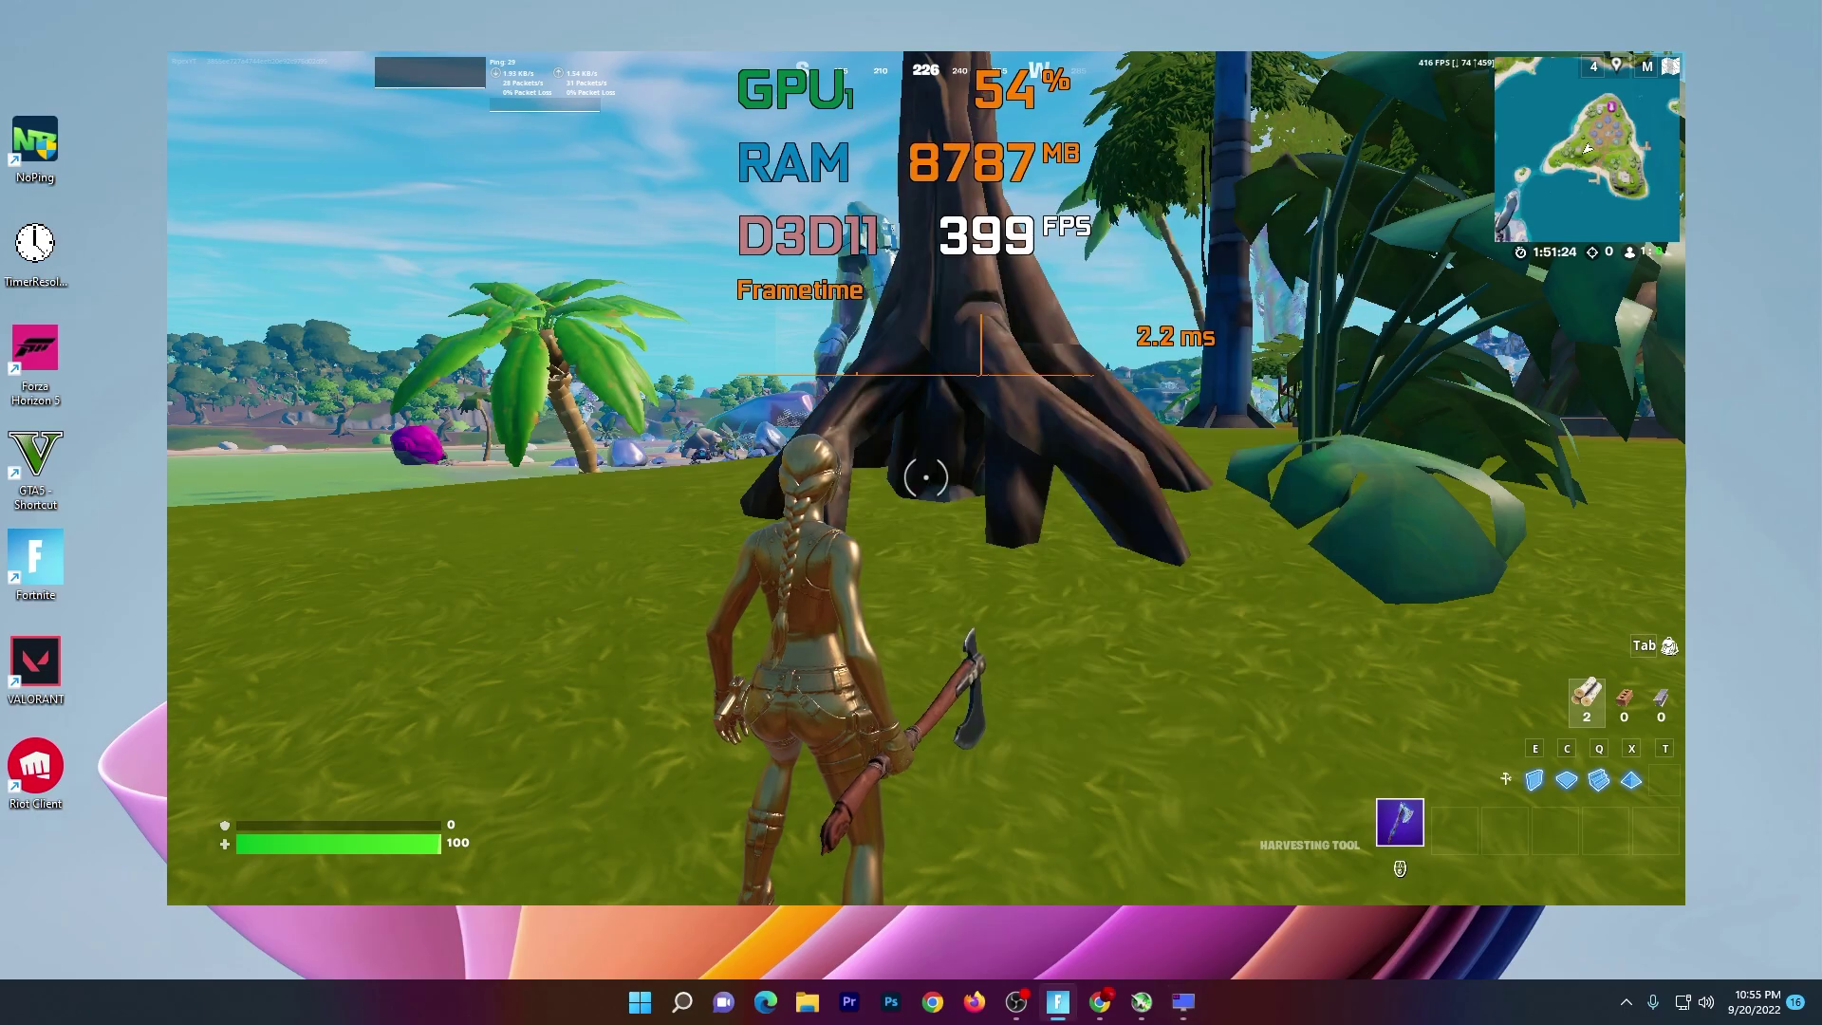
- Move around the Fortnite map with the frame rate uncapped to check how much the FPS and frametime fluctuate
key("w")
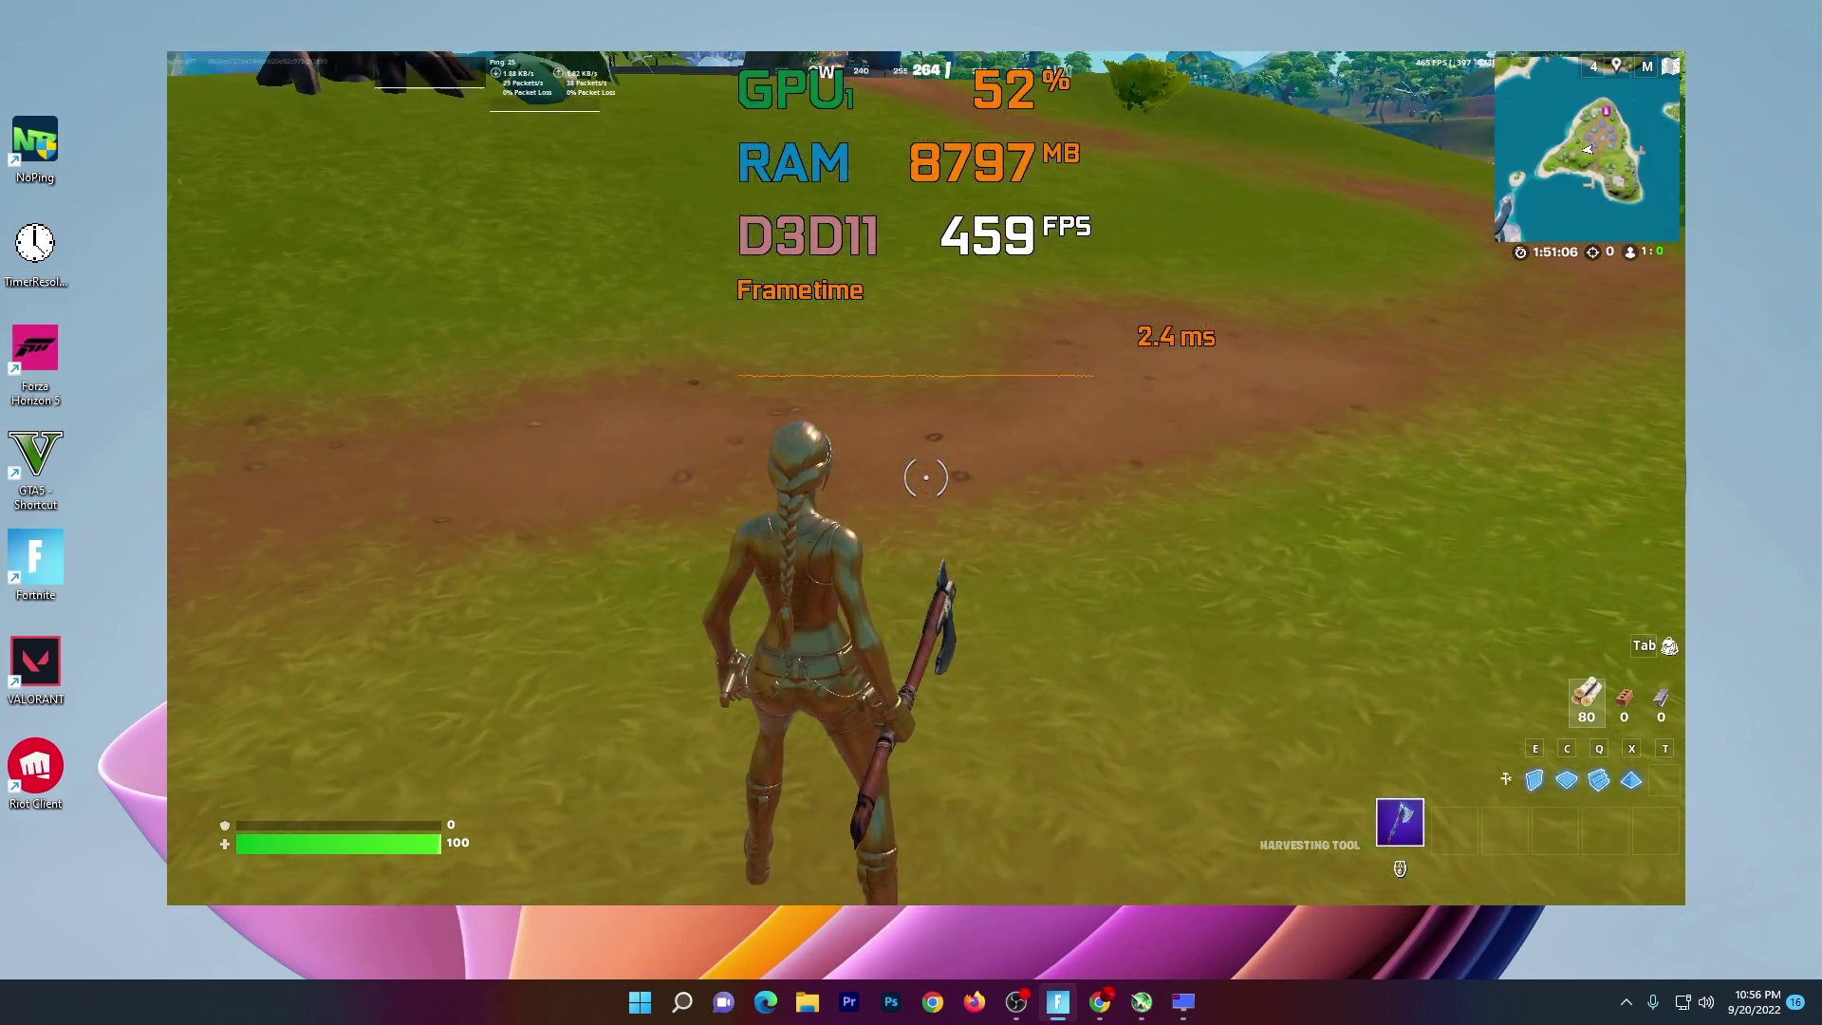
key("w")
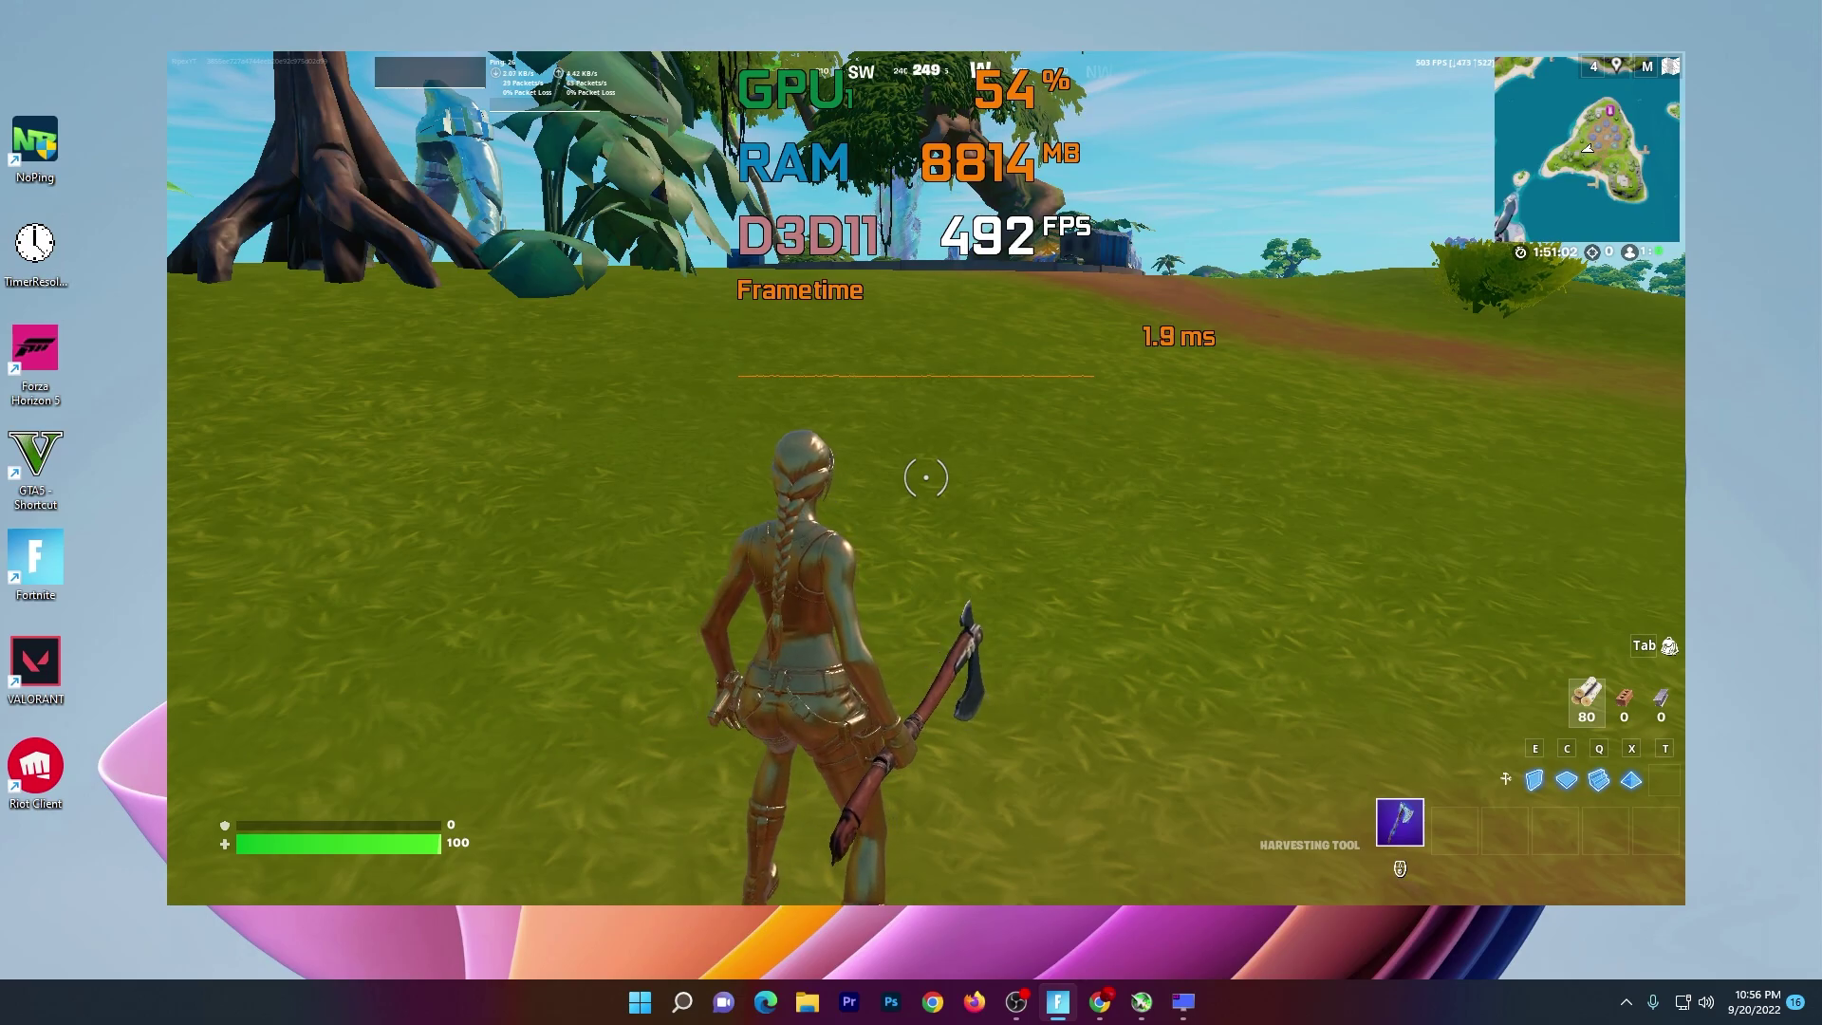
key("w")
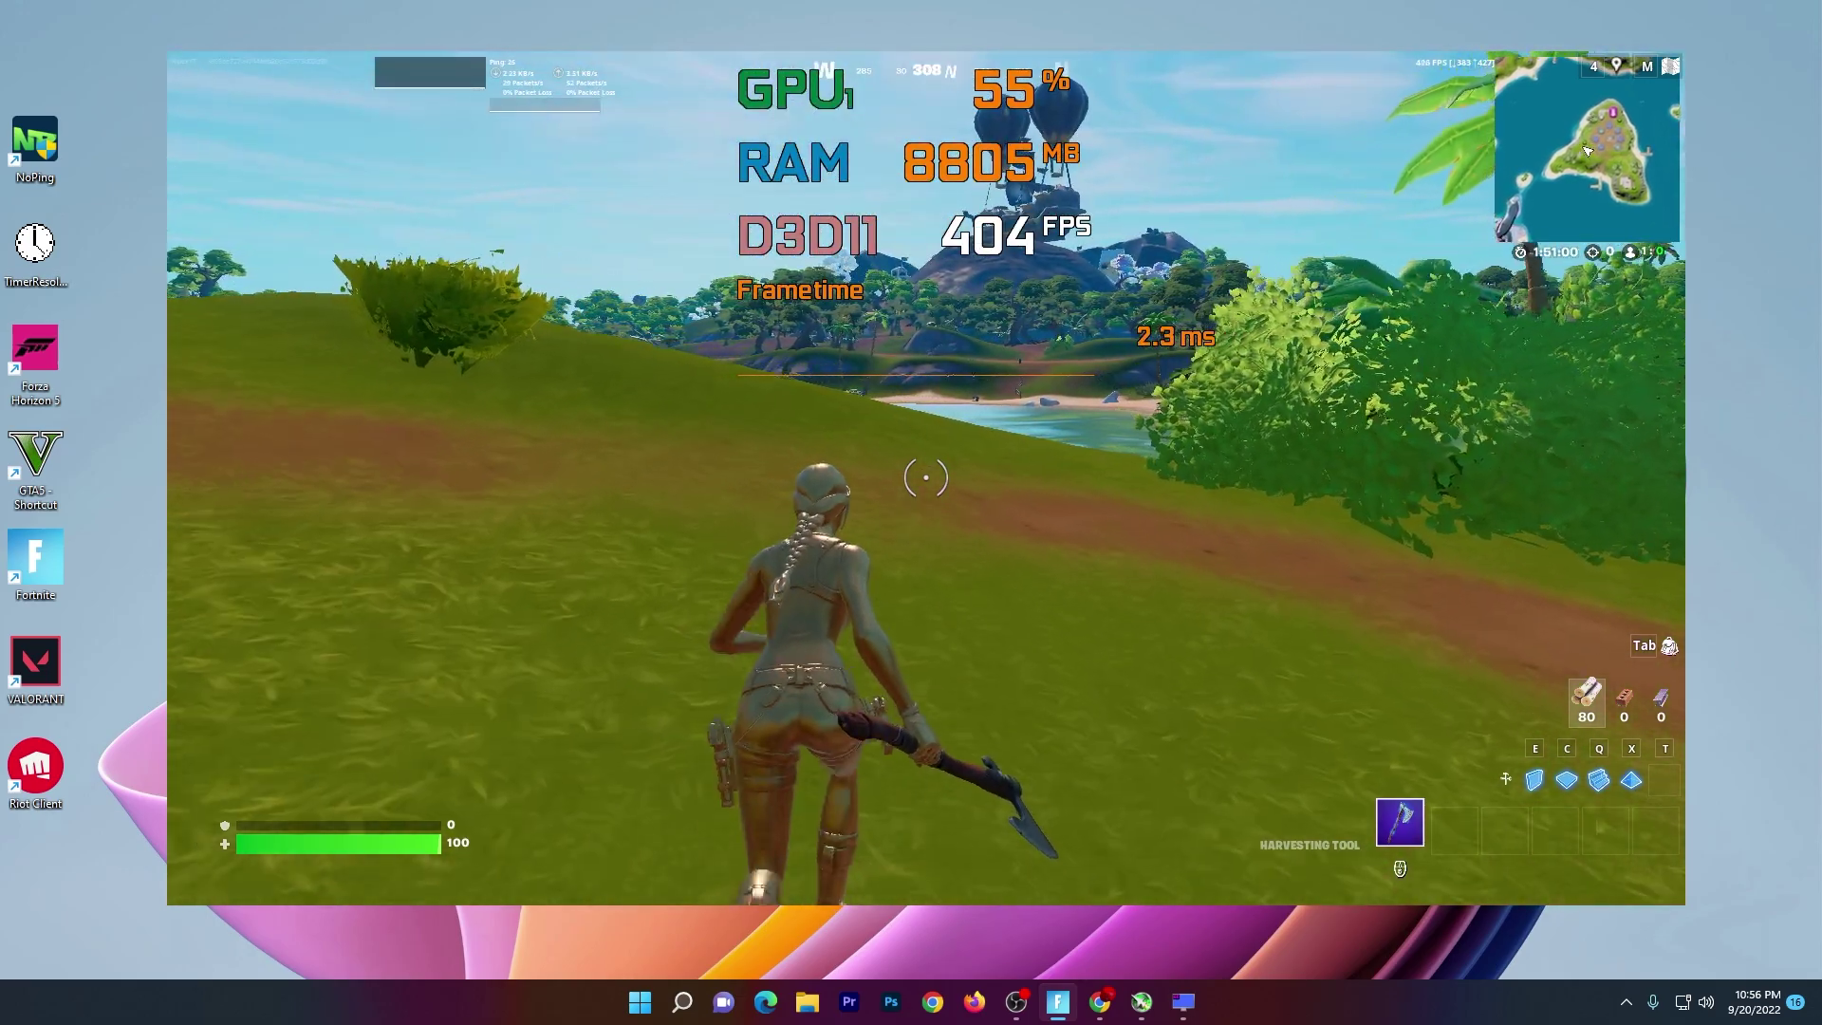
key("w")
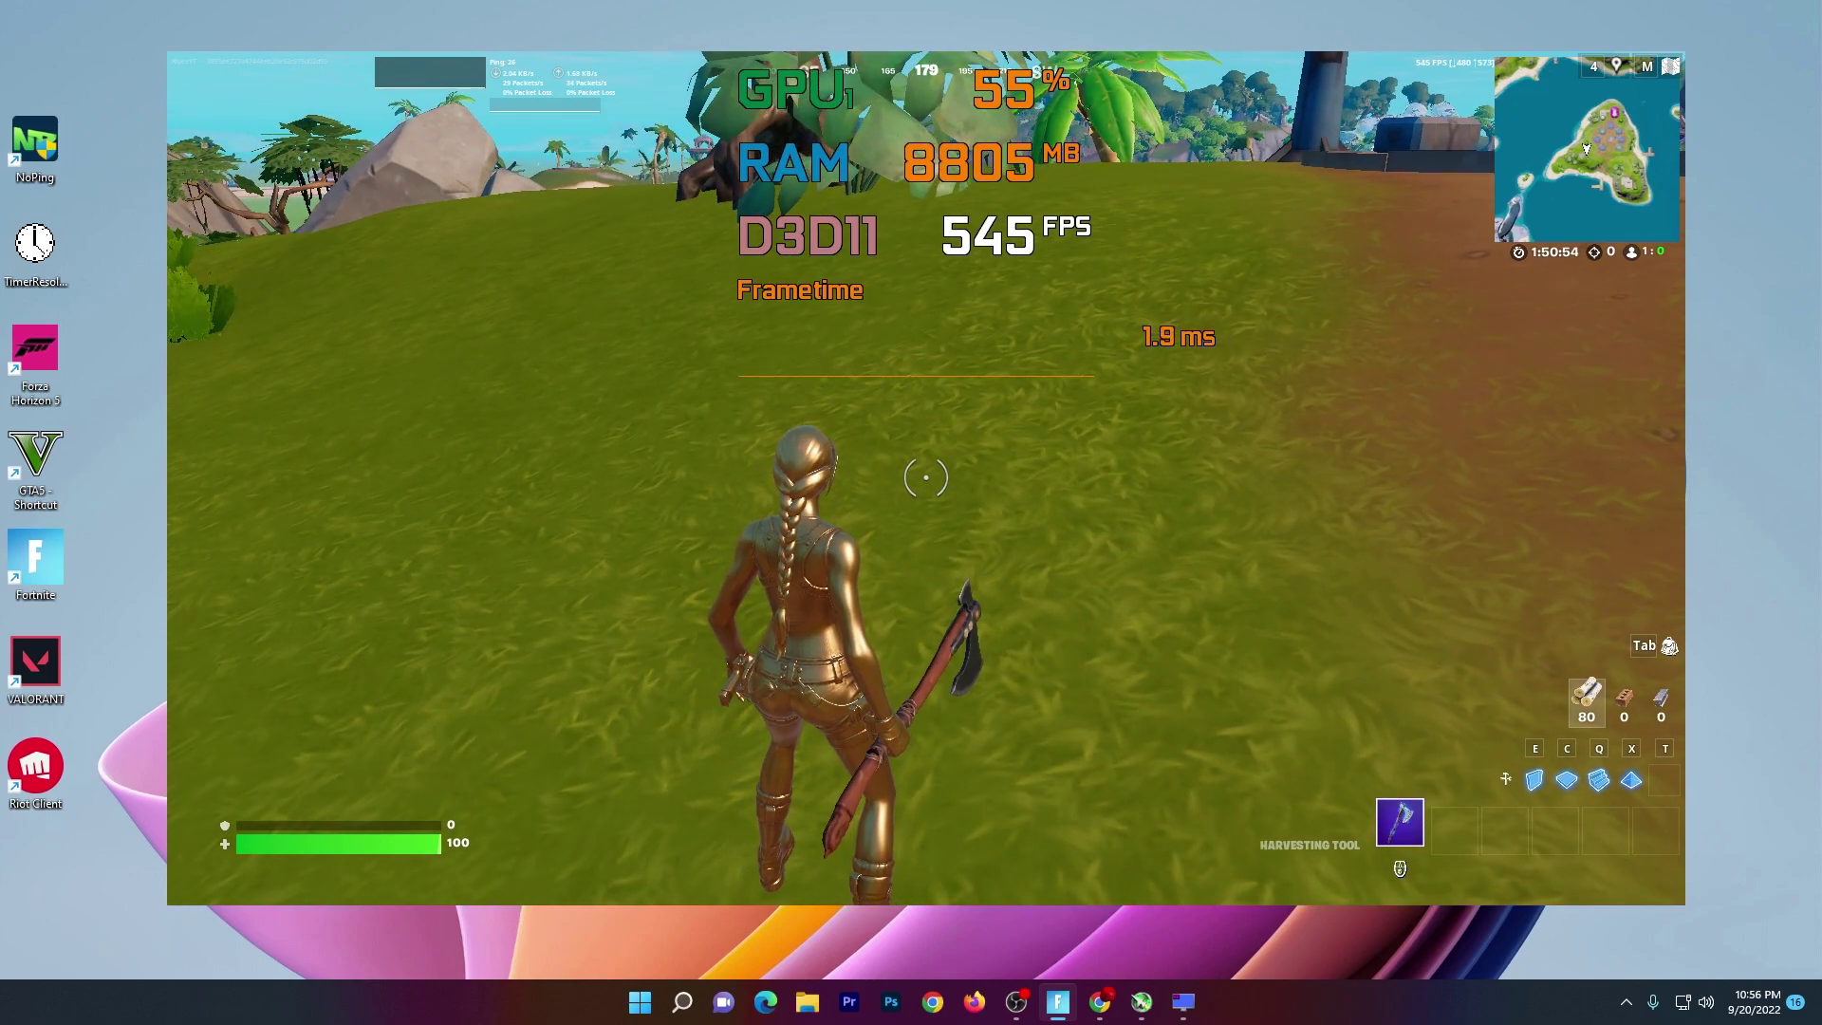
- Switch back to RivaTuner Statistics Server and set the Fortnite profile's framerate limit to 350
key("super")
left_click(1183, 1002)
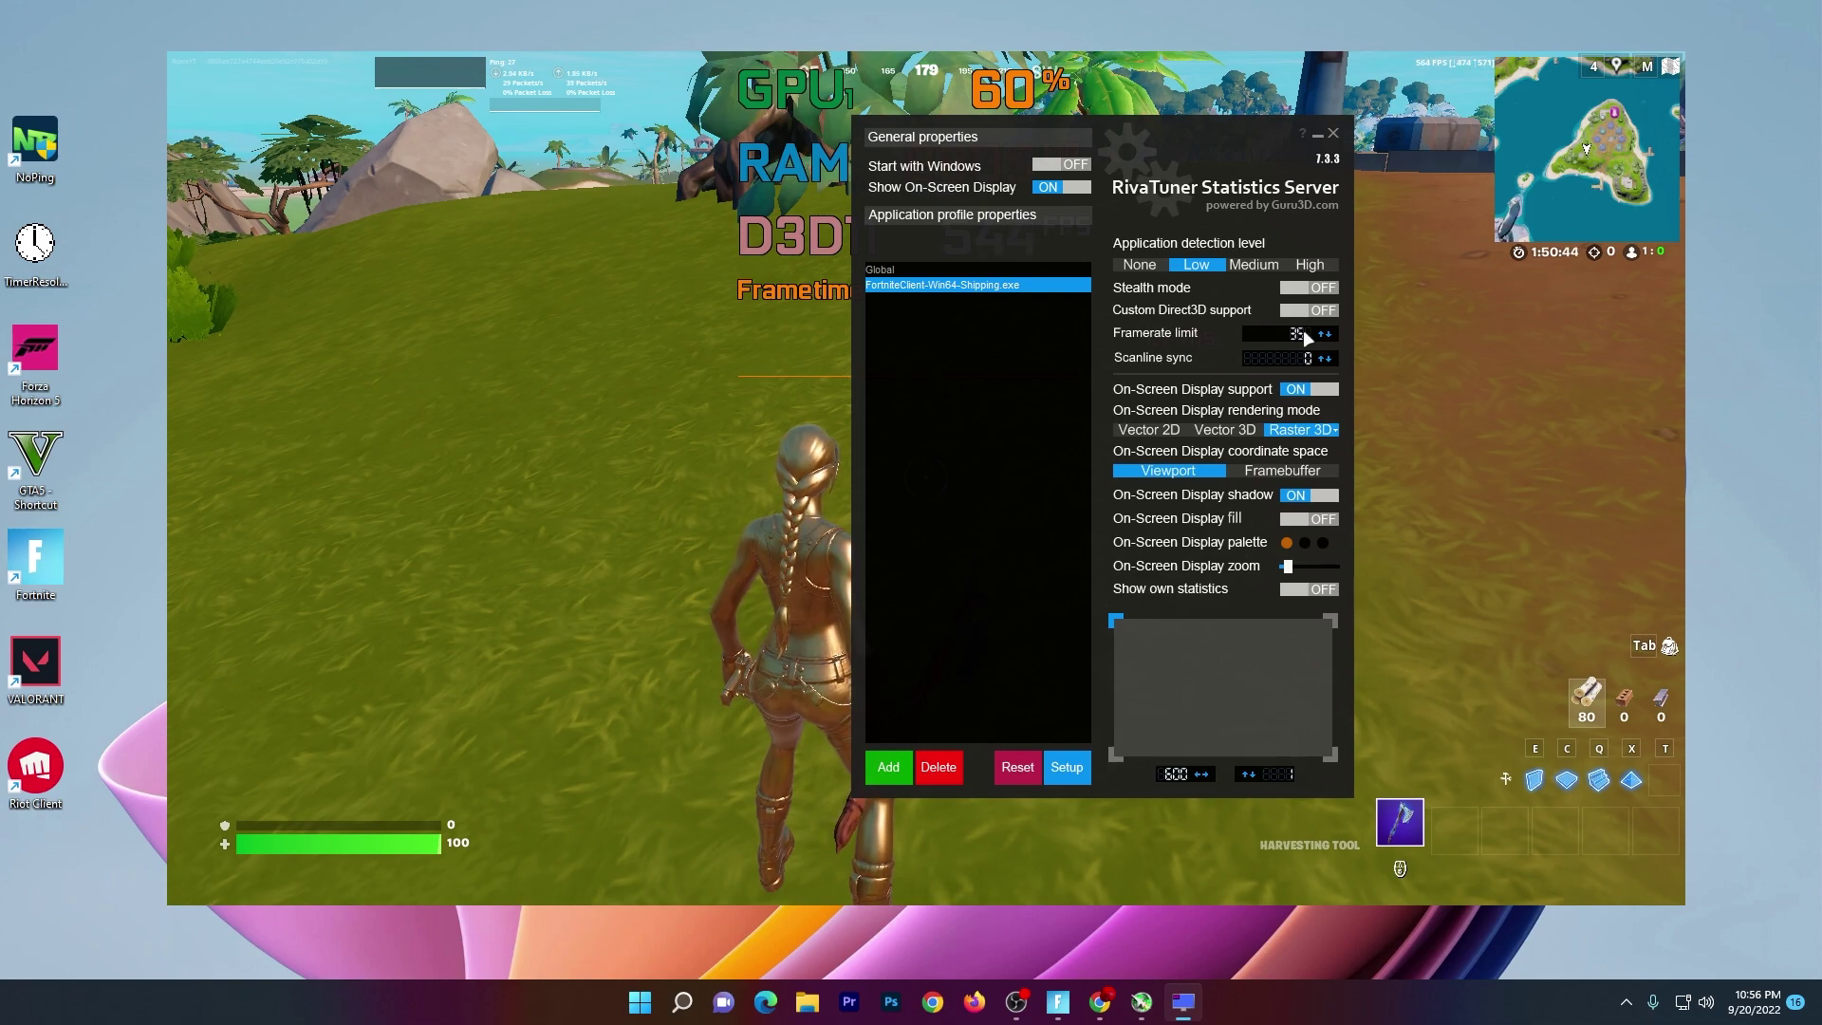
key("Return")
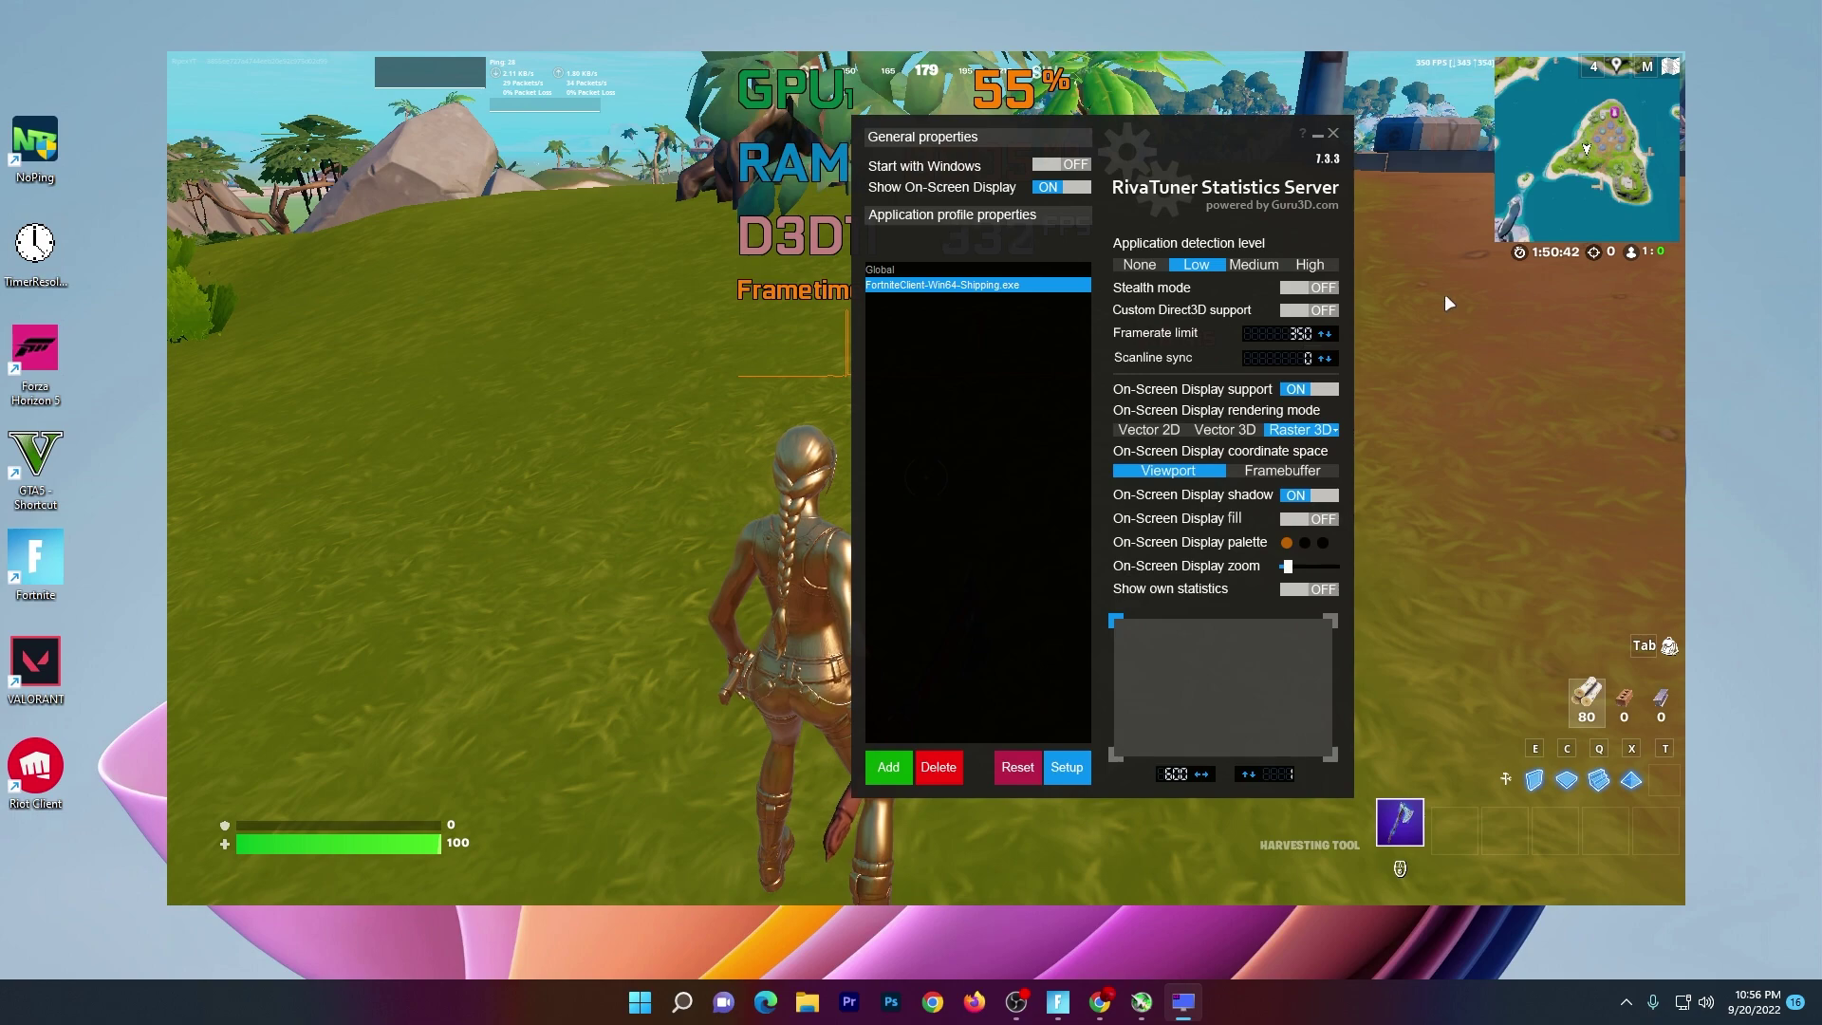
- Return to Fortnite and run around to check the overlay's FPS and frametime under the 350 FPS cap
left_click(1447, 300)
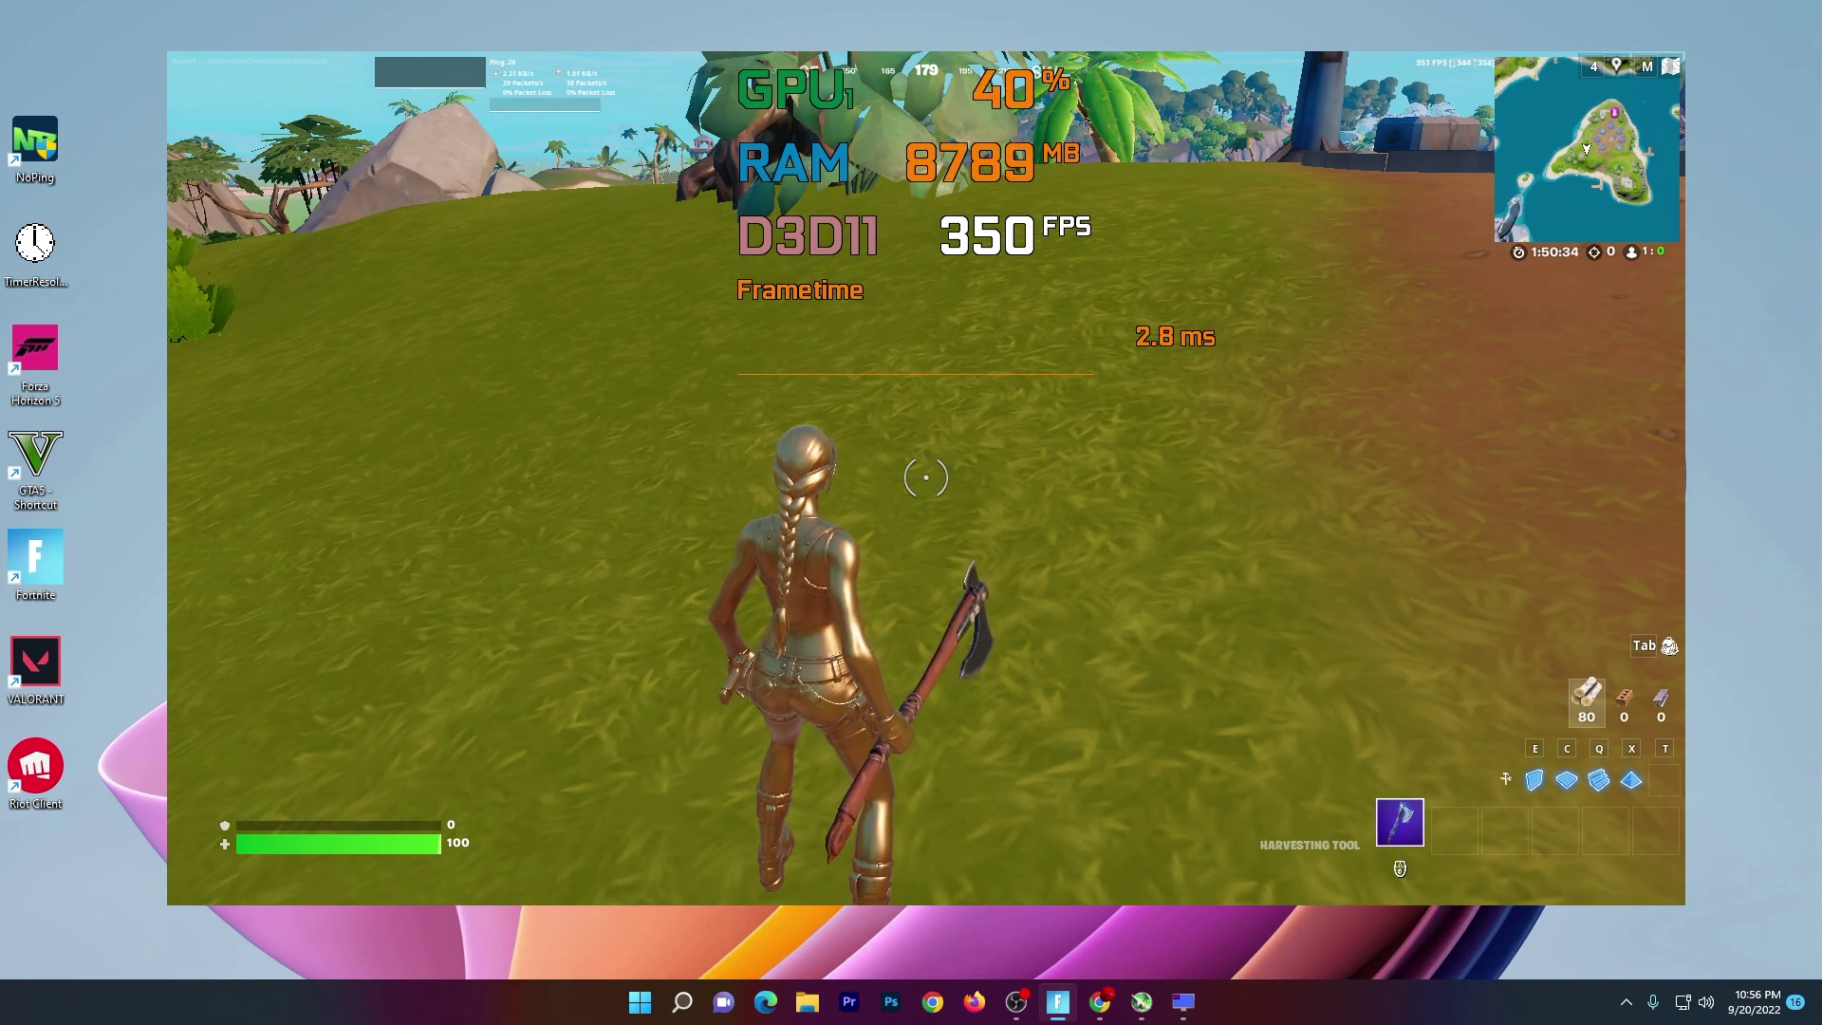
key("w")
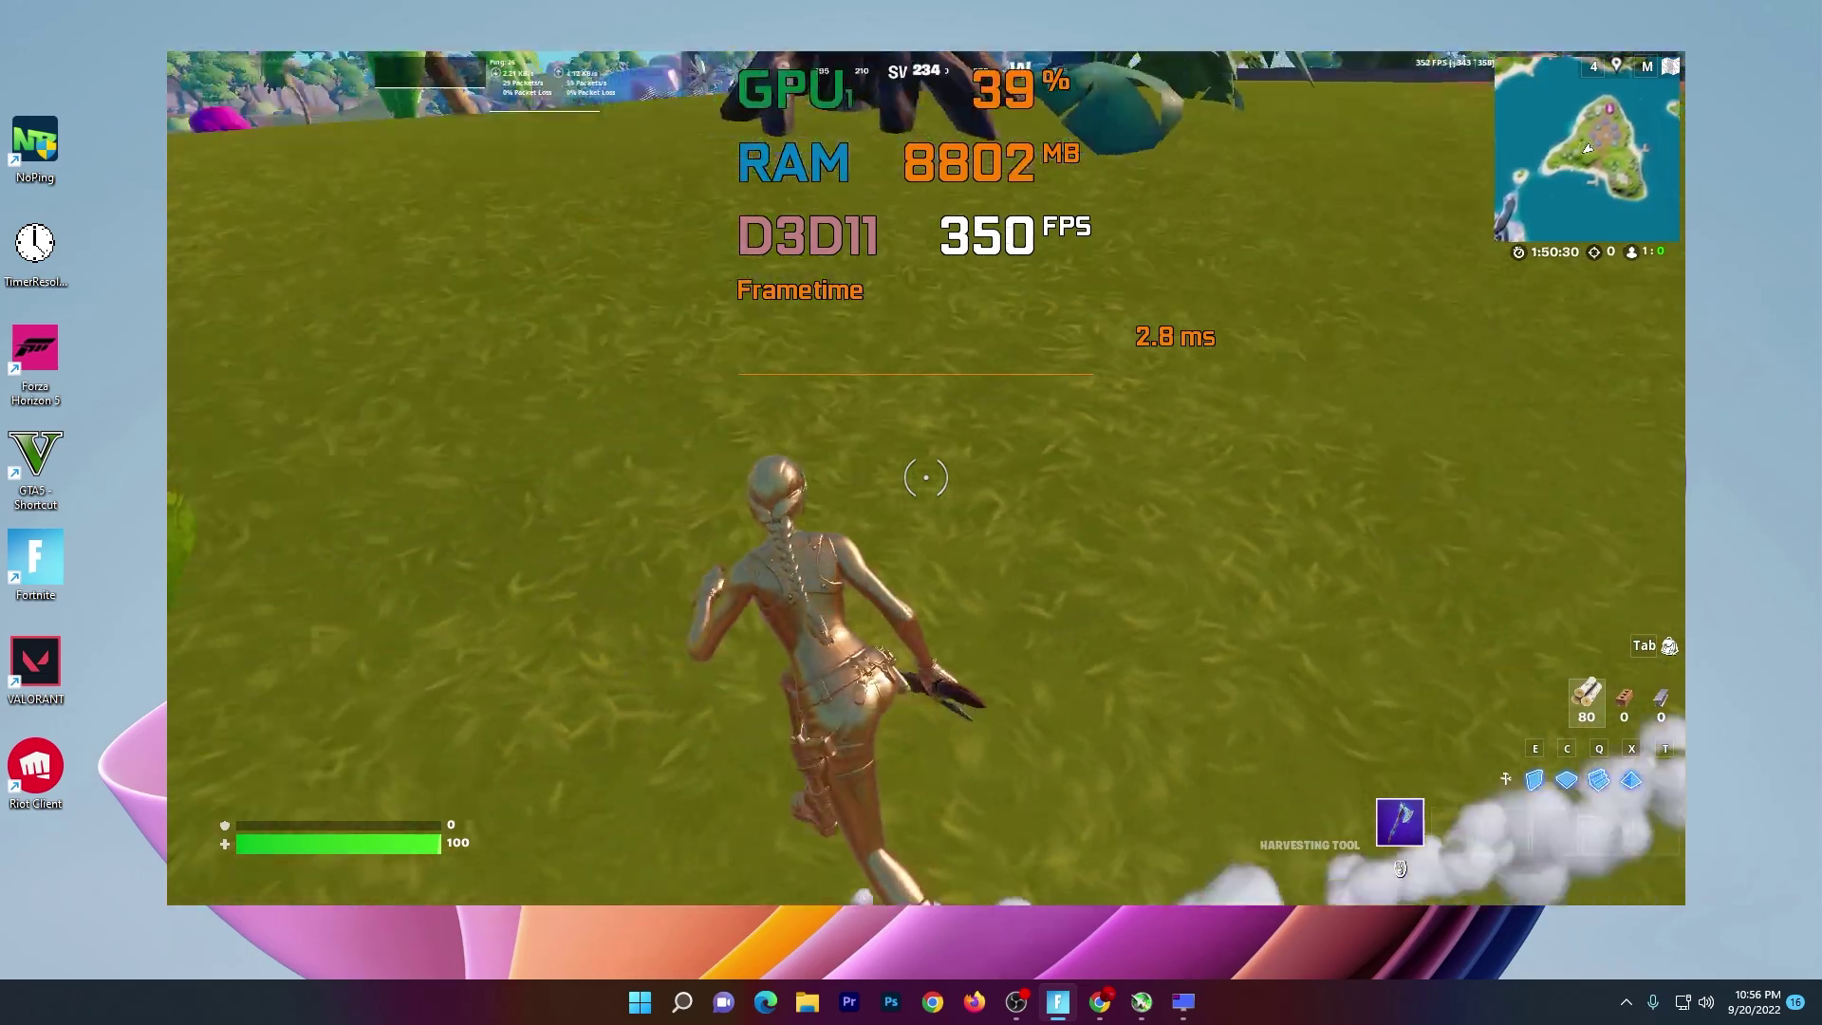
key("w")
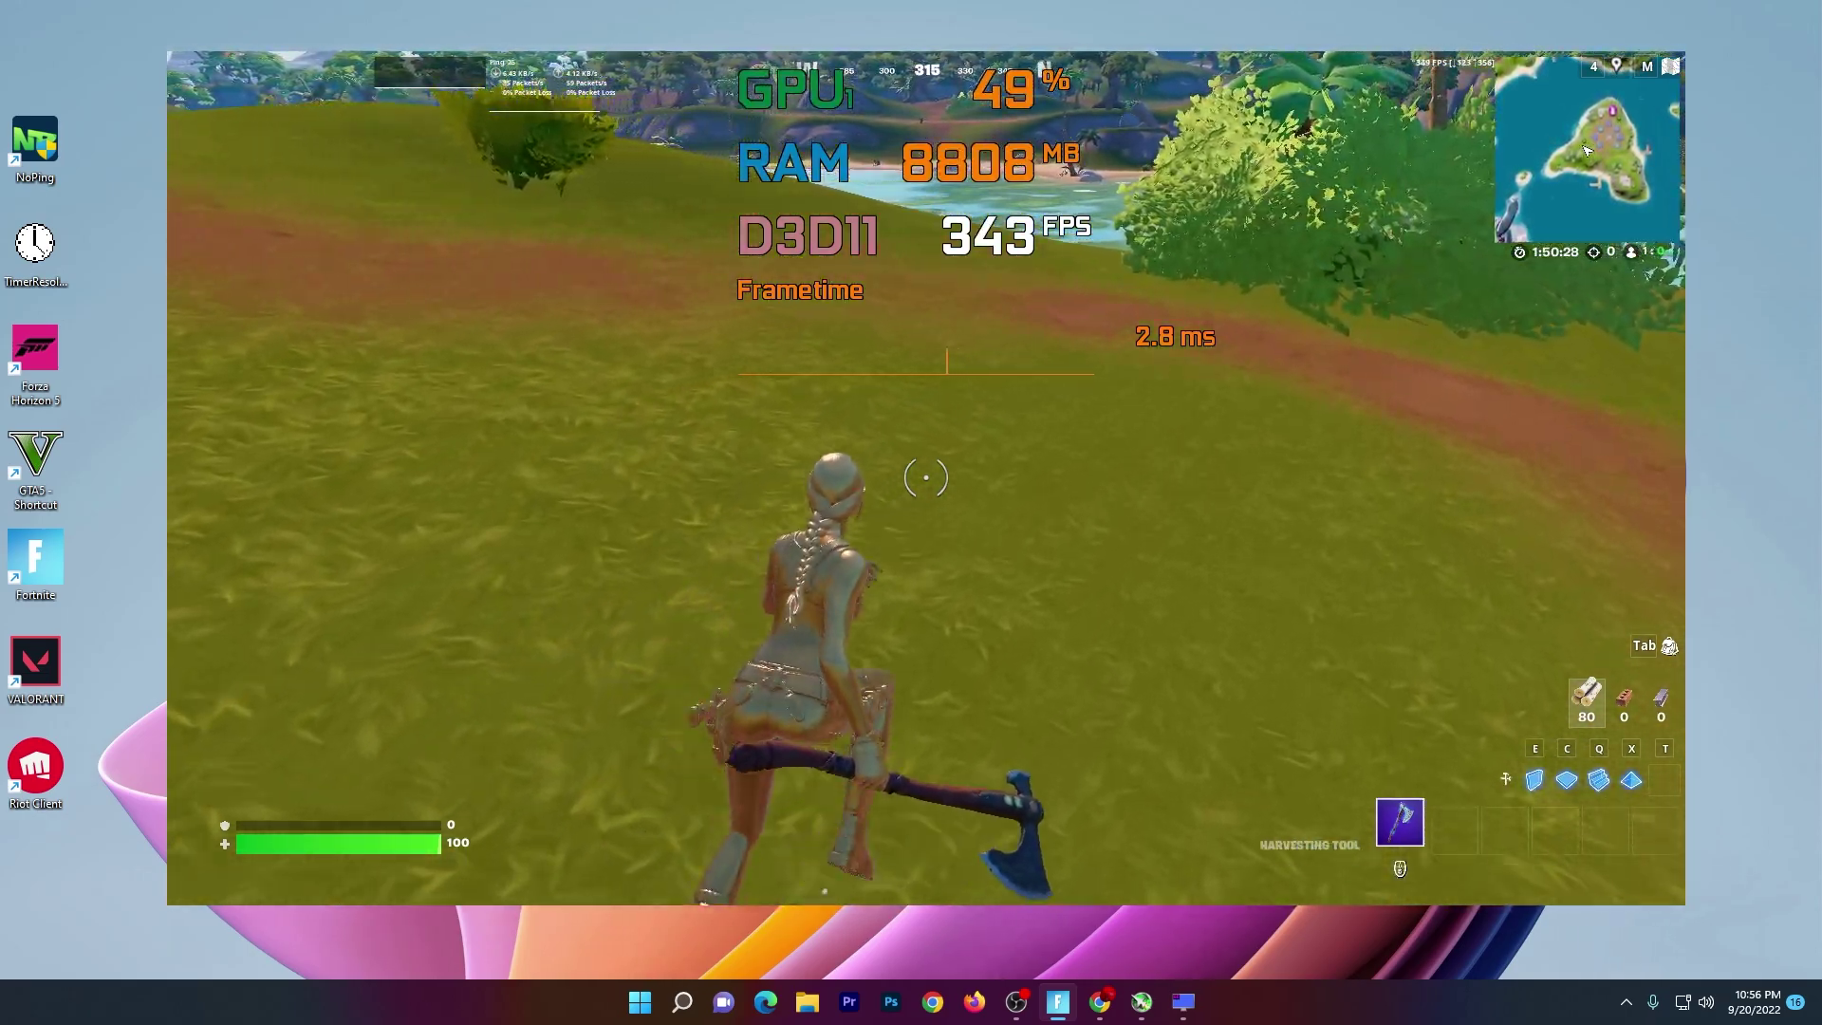